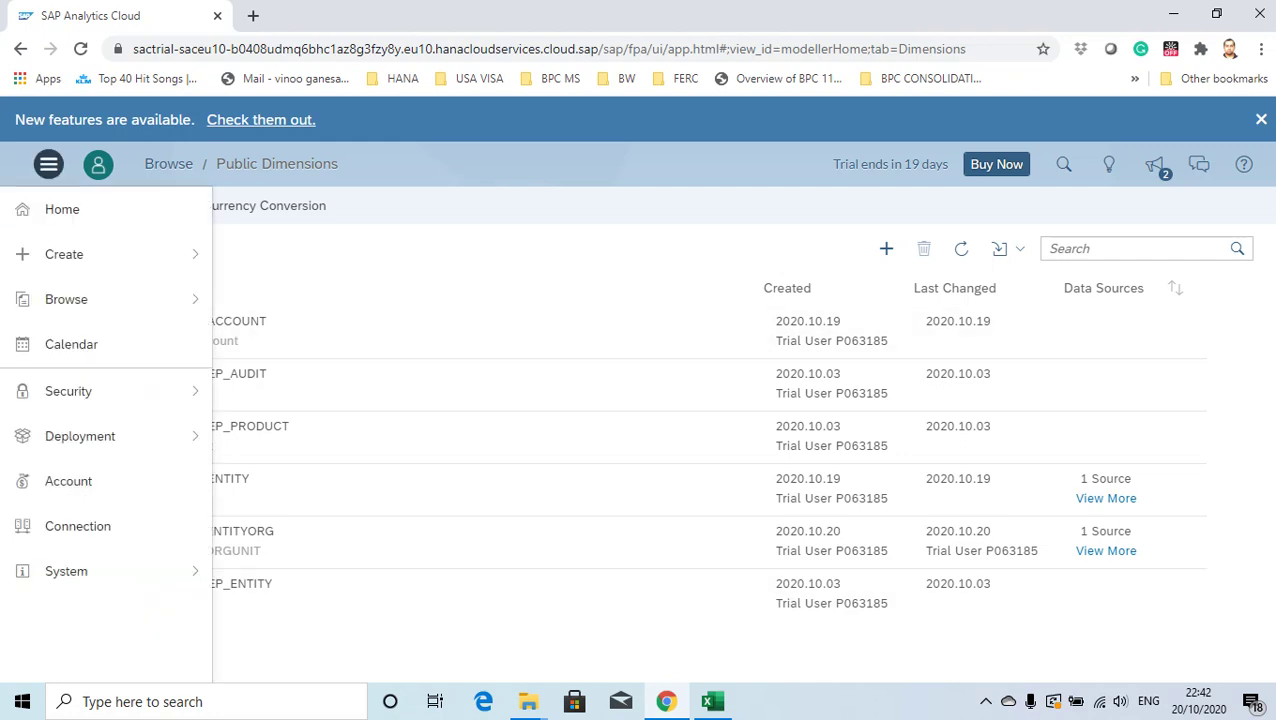
- Start creating a new public dimension and set its type to Organization
{"action": "left_click", "coordinate": [48, 164]}
{"action": "mouse_move", "coordinate": [64, 254]}
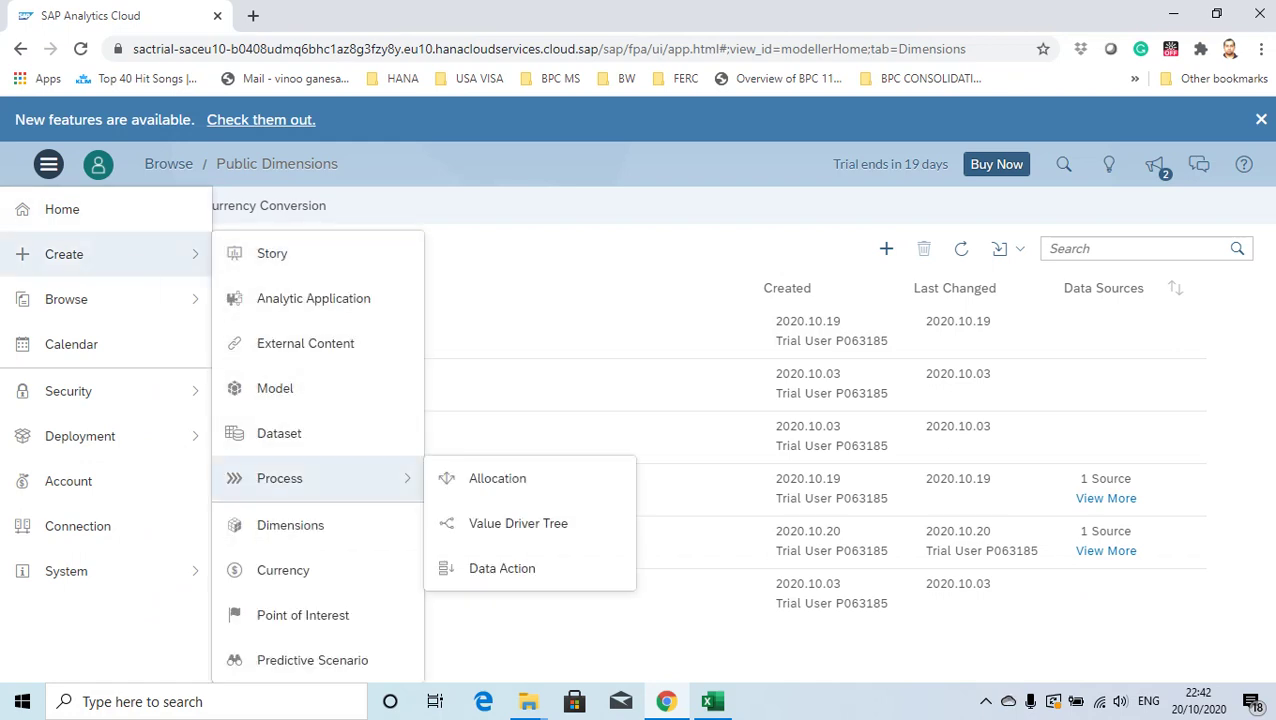
{"action": "left_click", "coordinate": [330, 526]}
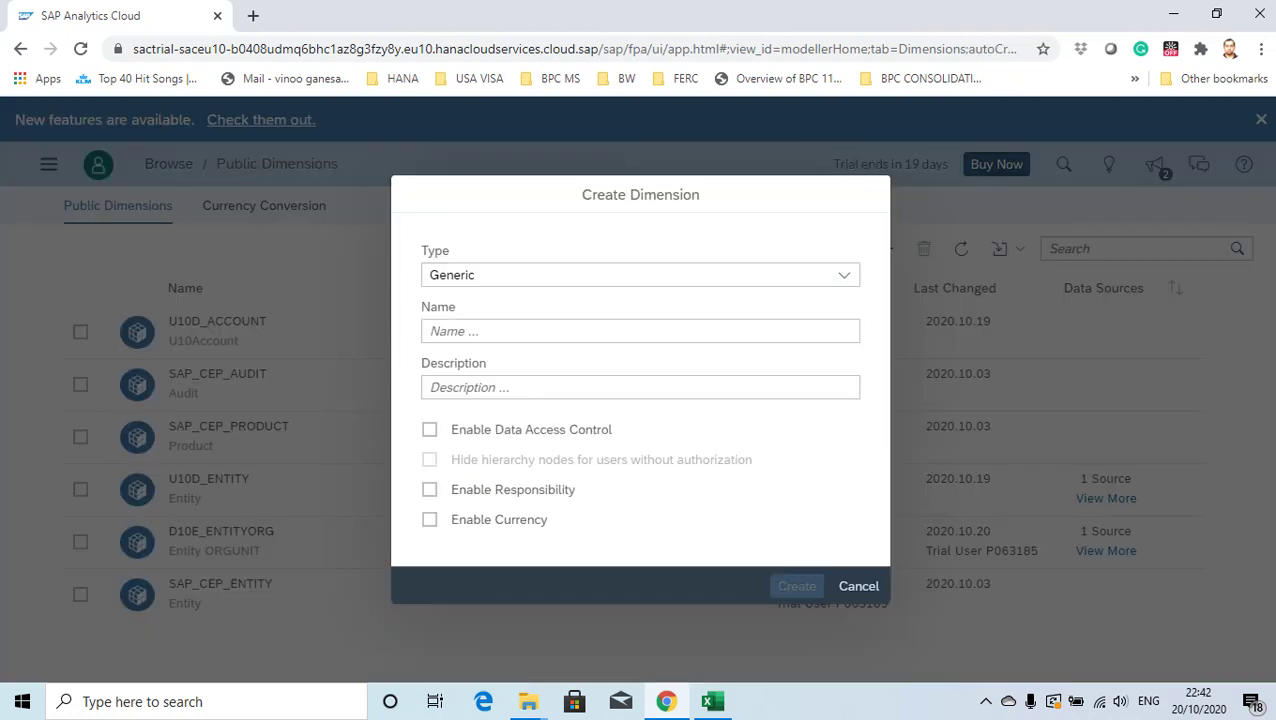
{"action": "left_click", "coordinate": [844, 275]}
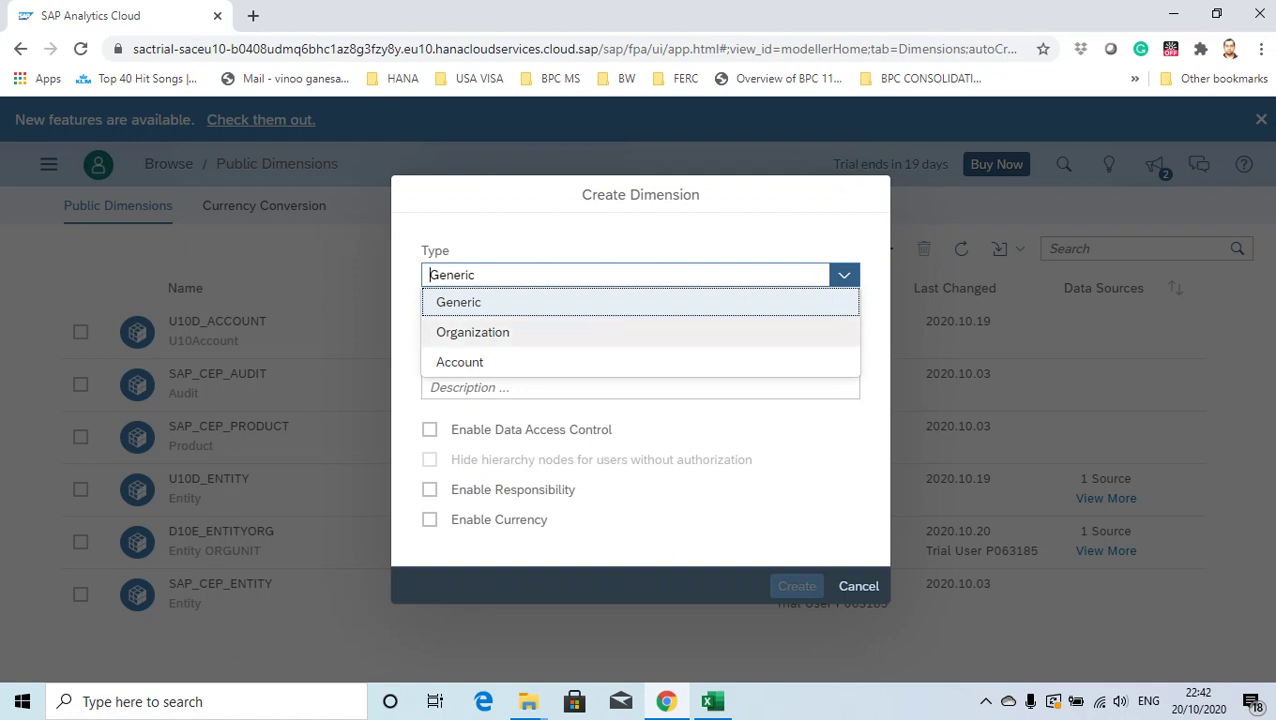
{"action": "left_click", "coordinate": [472, 332]}
- Name the dimension U20ORGUNIT, enter the description ORGUNIT, and create it
{"action": "left_click", "coordinate": [640, 360]}
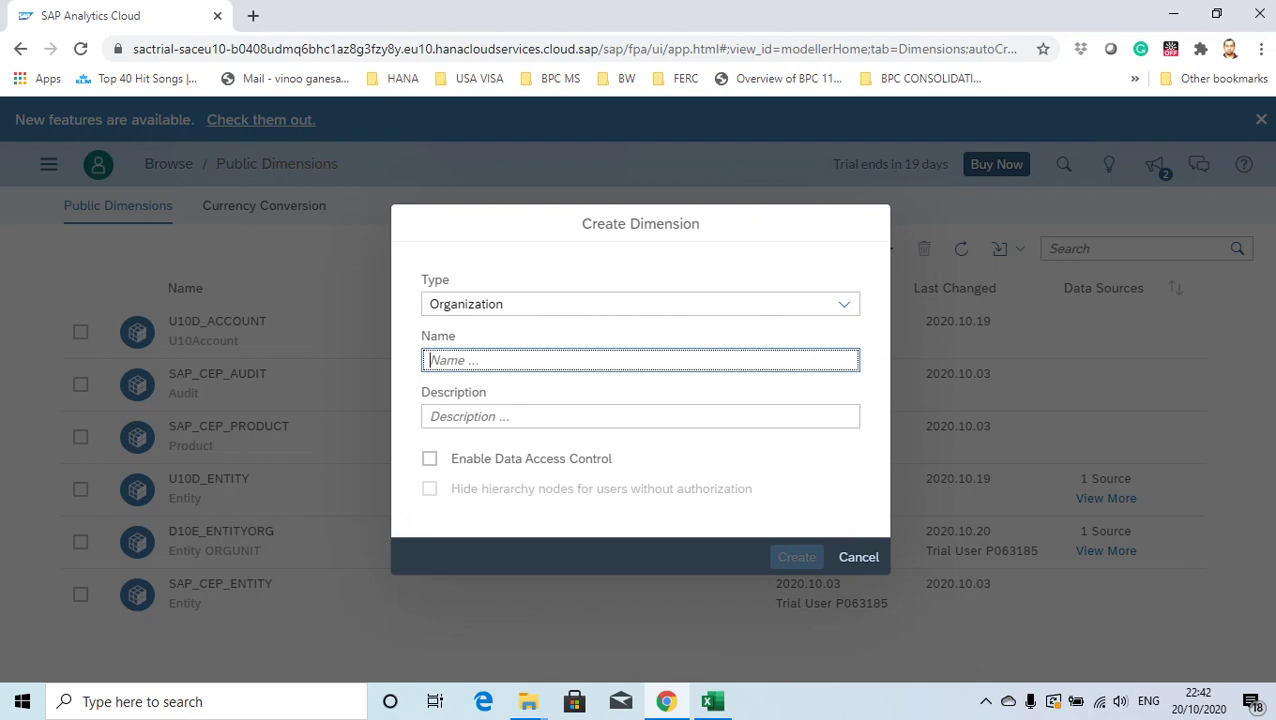
{"action": "type", "text": "u"}
{"action": "key", "text": "BackSpace"}
{"action": "type", "text": "U"}
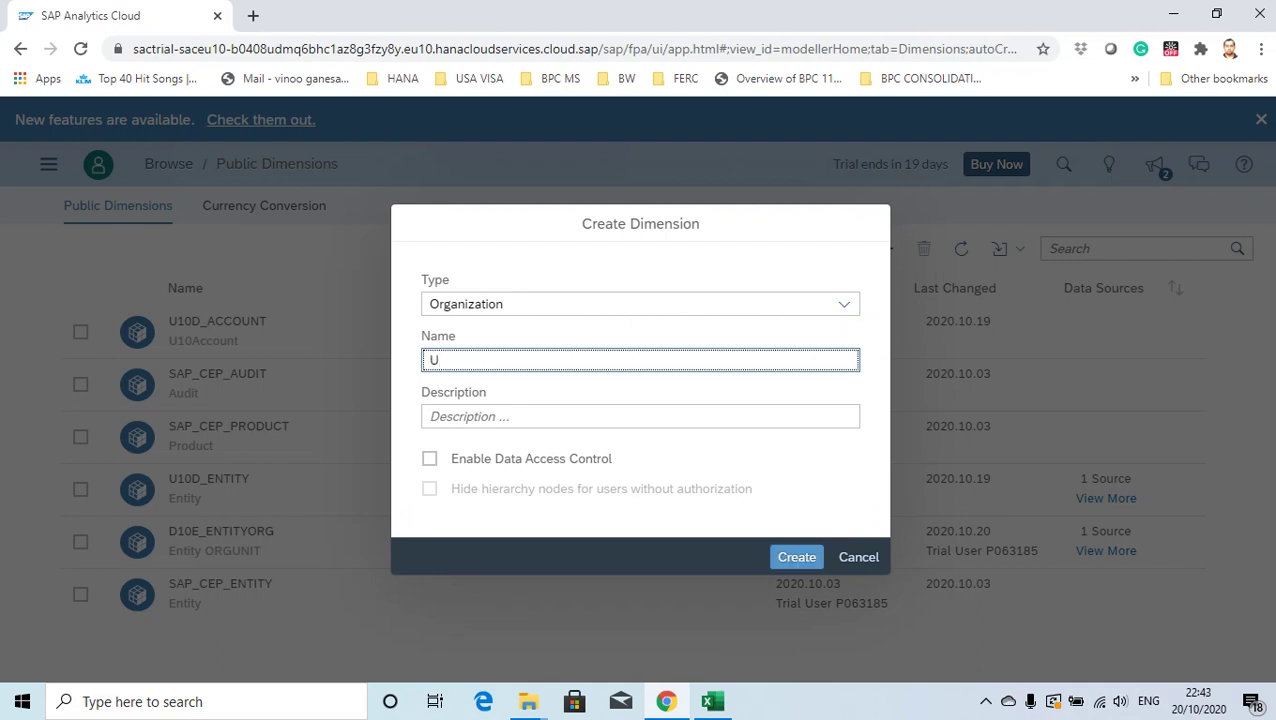
{"action": "type", "text": "10ORGUNIT"}
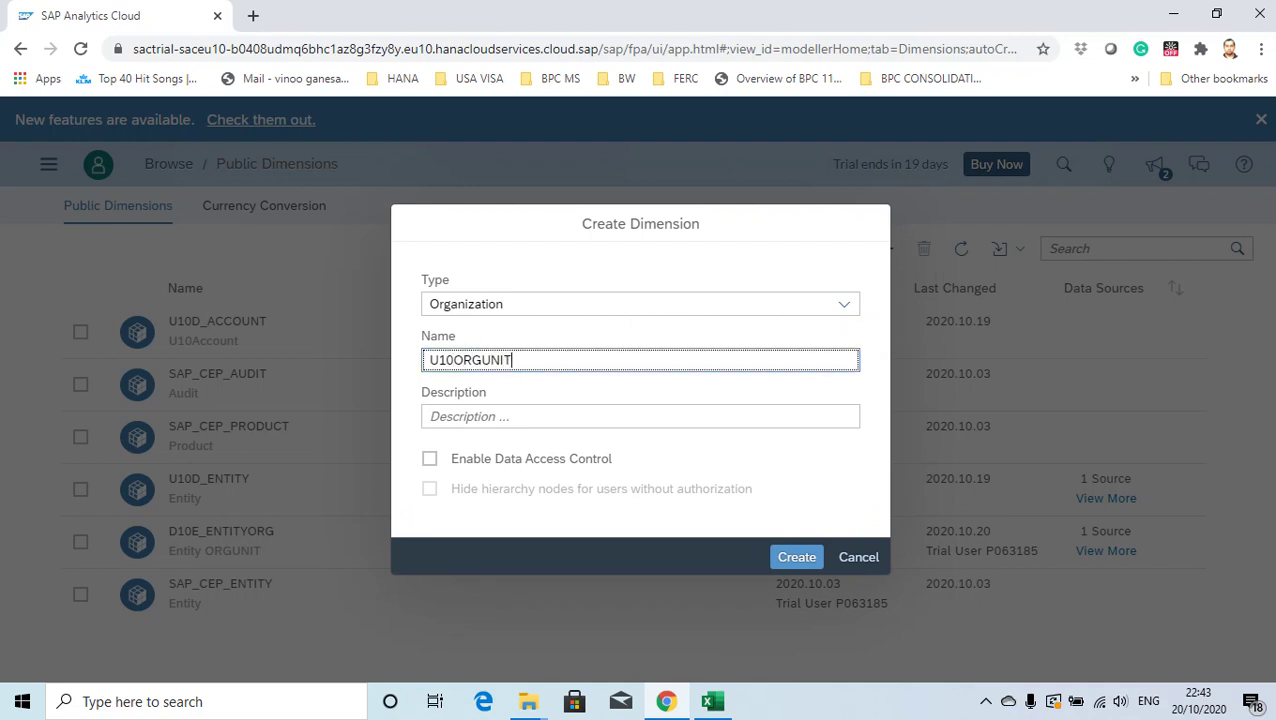
{"action": "left_click", "coordinate": [446, 360]}
{"action": "key", "text": "BackSpace"}
{"action": "type", "text": "2"}
{"action": "left_click", "coordinate": [431, 416]}
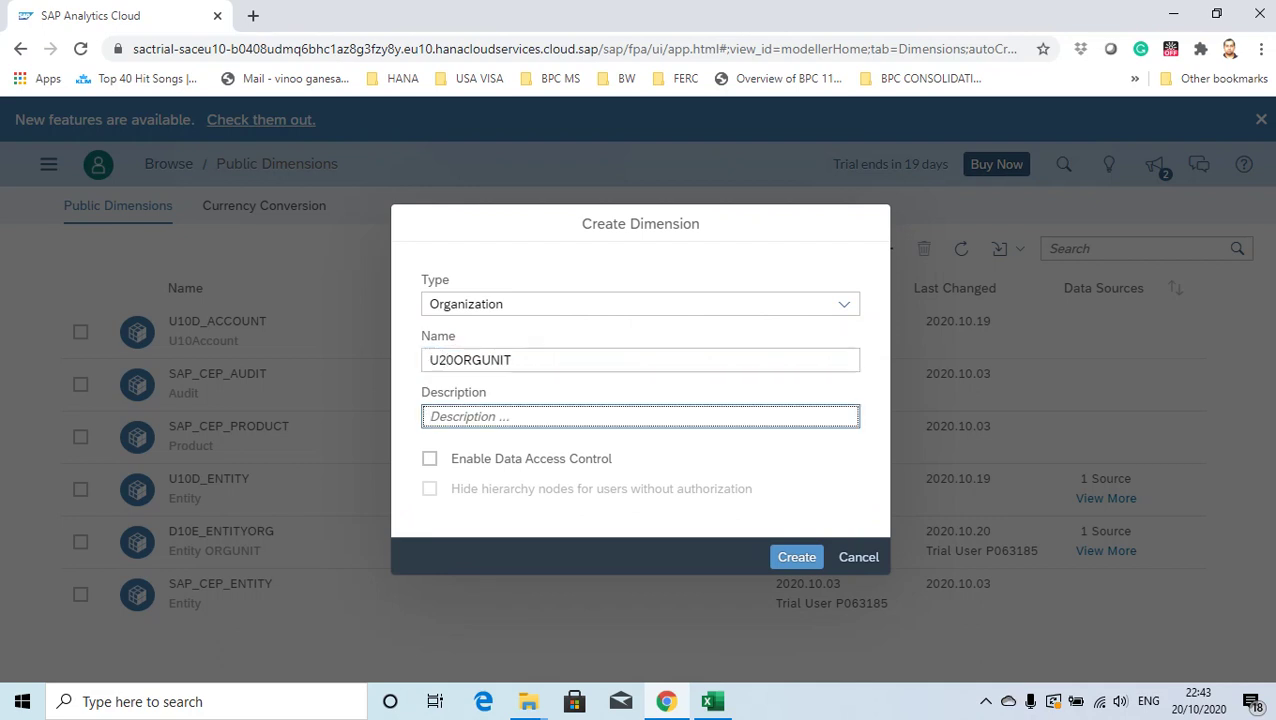
{"action": "type", "text": "ORGUNIT"}
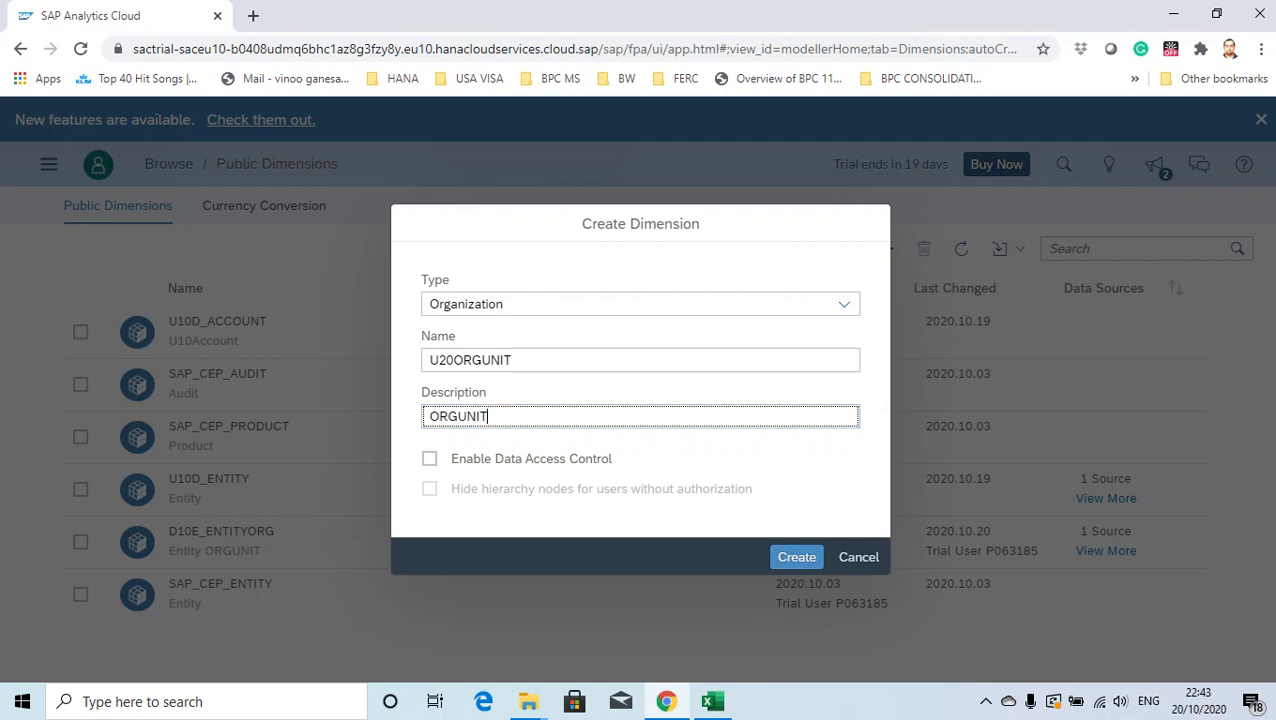
{"action": "left_click", "coordinate": [797, 557]}
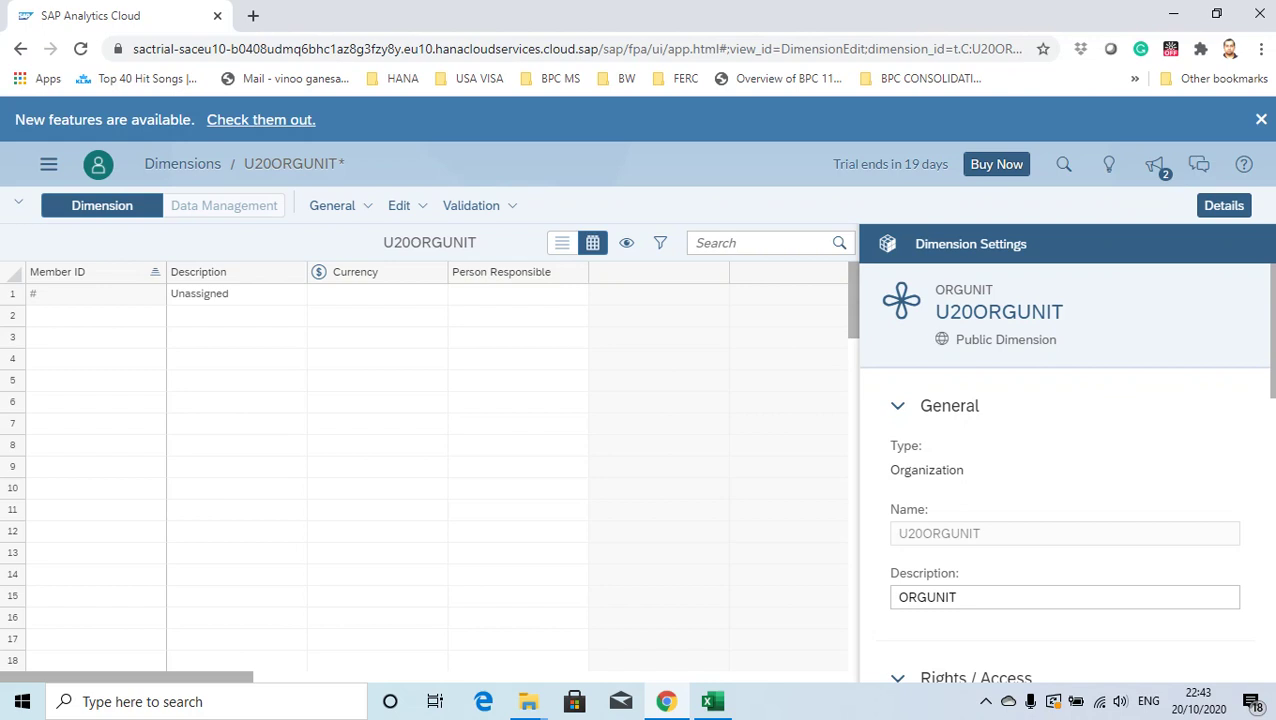
- Save the newly created U20ORGUNIT dimension
{"action": "left_click", "coordinate": [96, 294]}
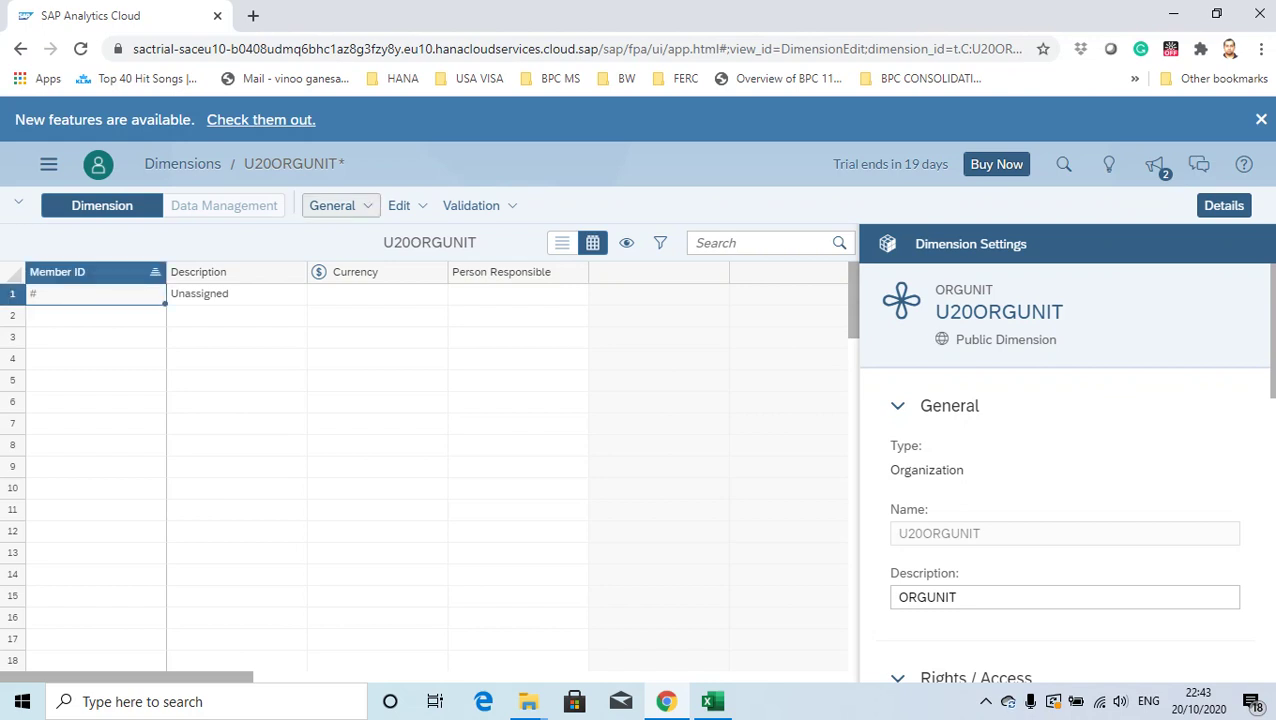
{"action": "left_click", "coordinate": [332, 205]}
{"action": "left_click", "coordinate": [340, 233]}
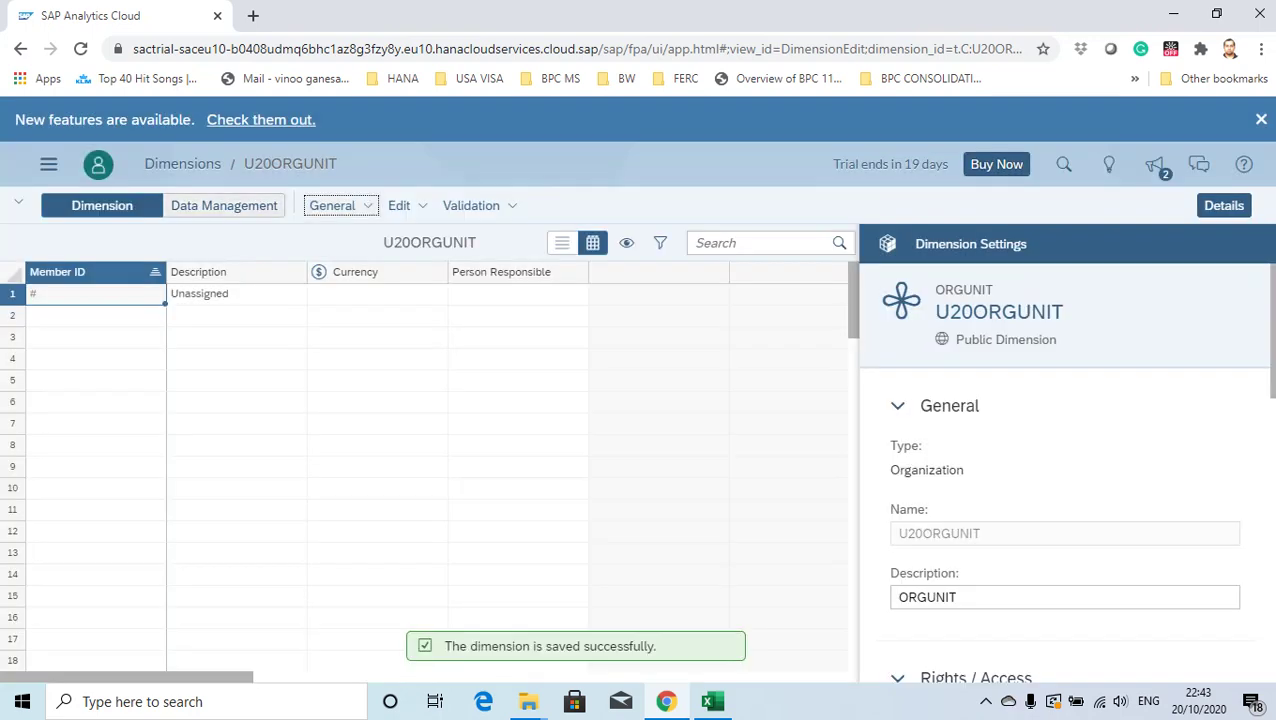
- Switch to Excel and examine the ID, Description, Hierarchy, Currency and Type columns on the Organization sheet, returning to SAP Analytics Cloud
{"action": "right_click", "coordinate": [666, 701]}
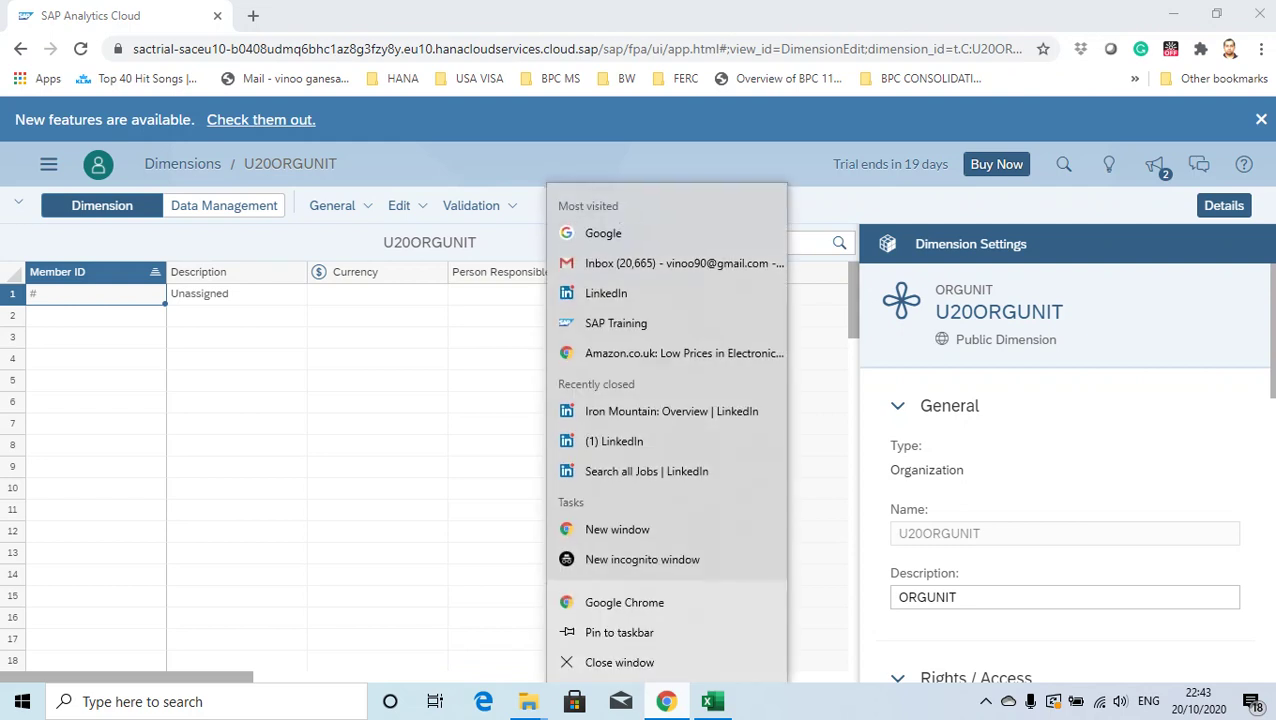
{"action": "left_click", "coordinate": [96, 316]}
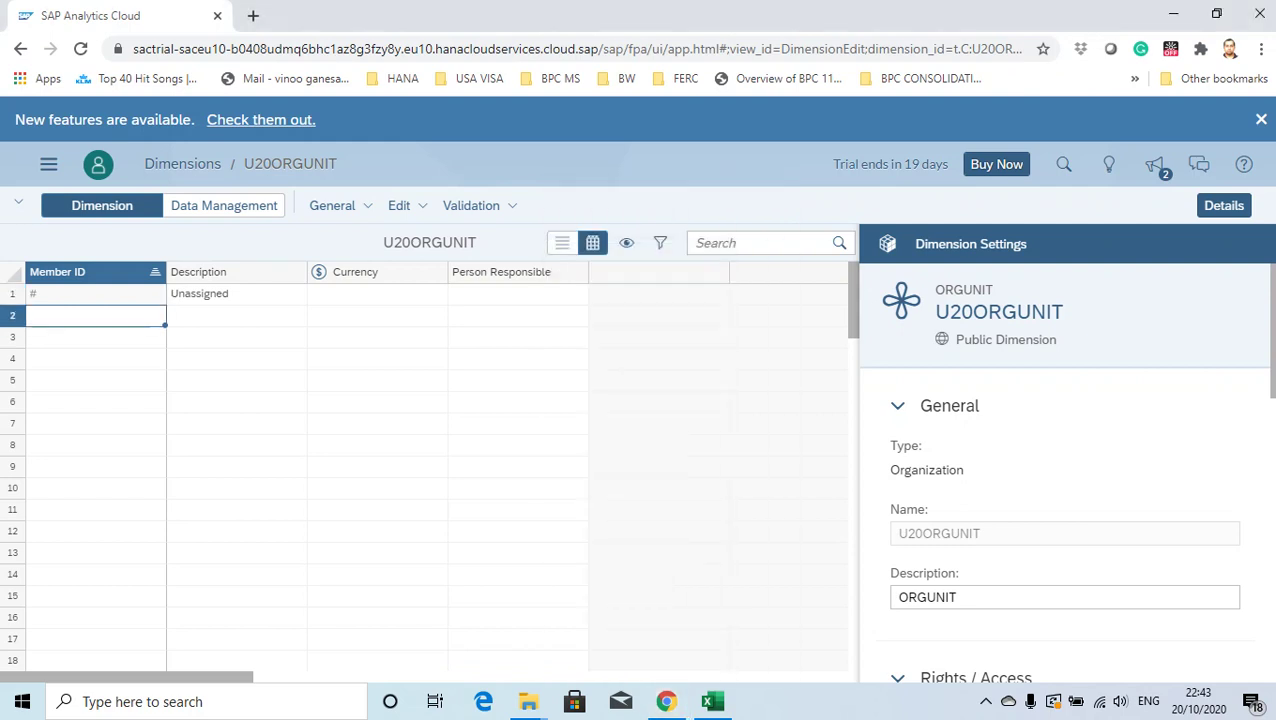
{"action": "scroll", "coordinate": [1065, 470], "scroll_direction": "down", "scroll_amount": 3}
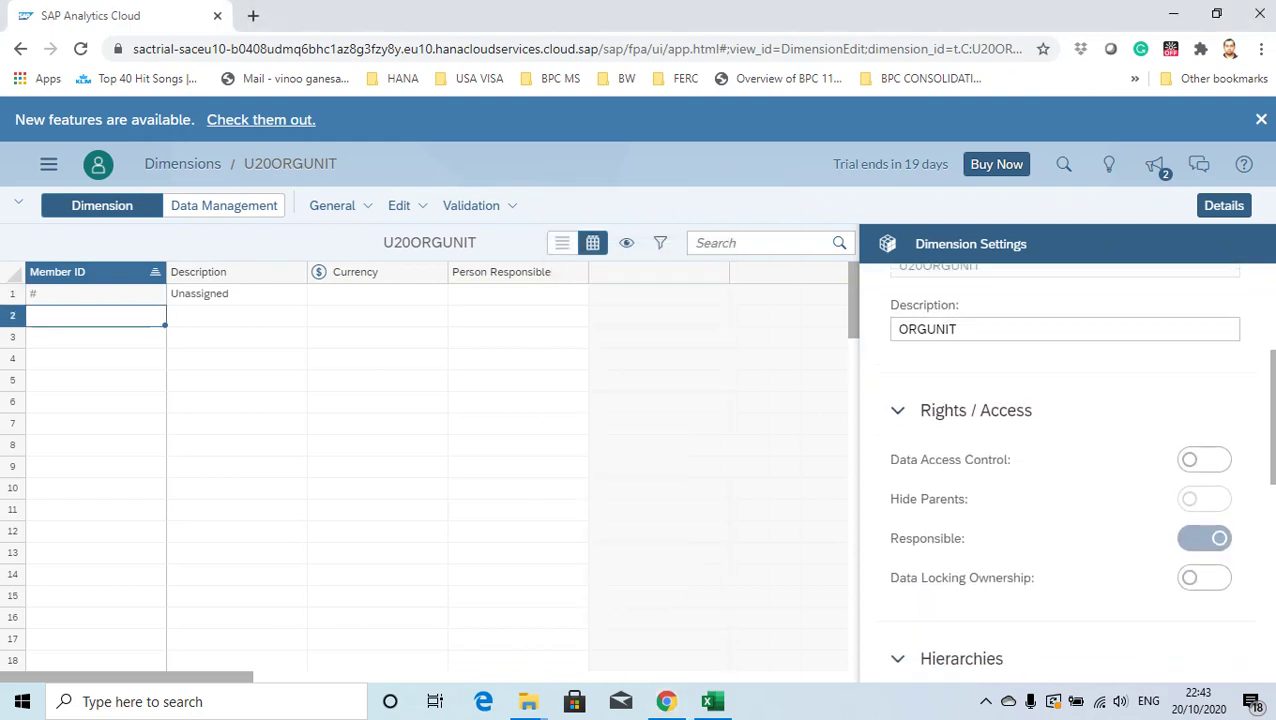
{"action": "scroll", "coordinate": [1065, 470], "scroll_direction": "up", "scroll_amount": 1}
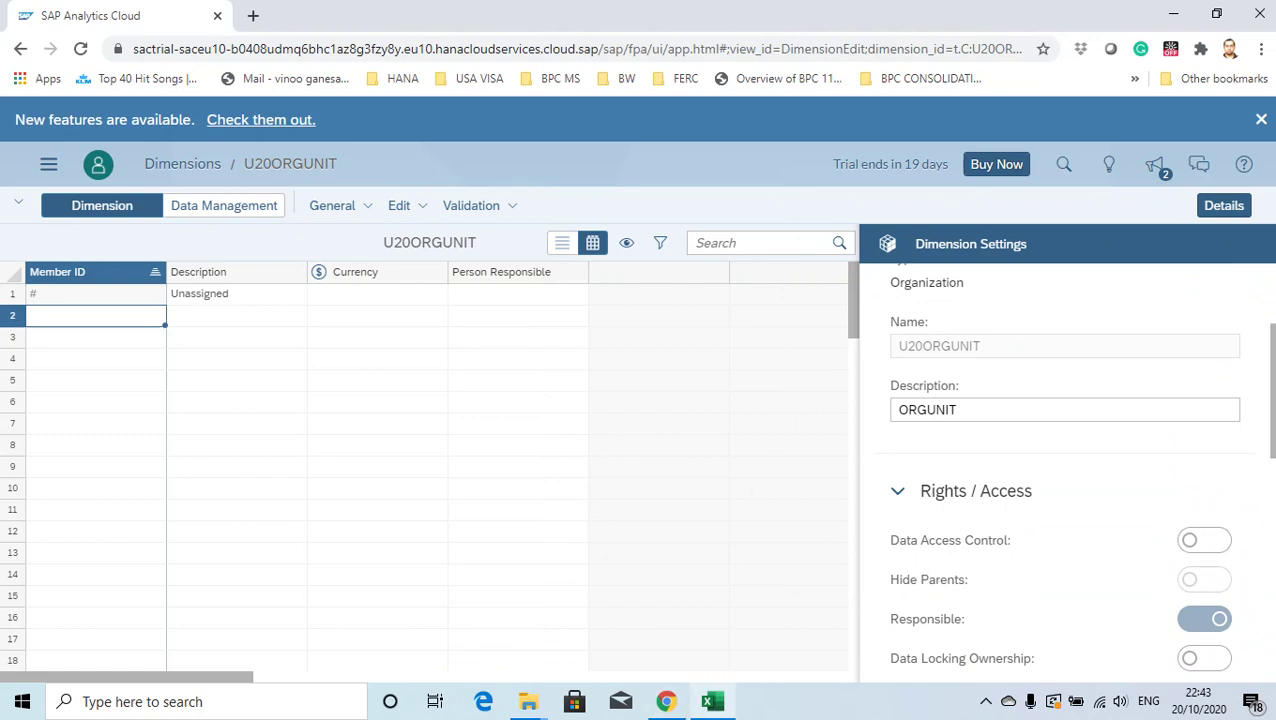
{"action": "left_click", "coordinate": [712, 701]}
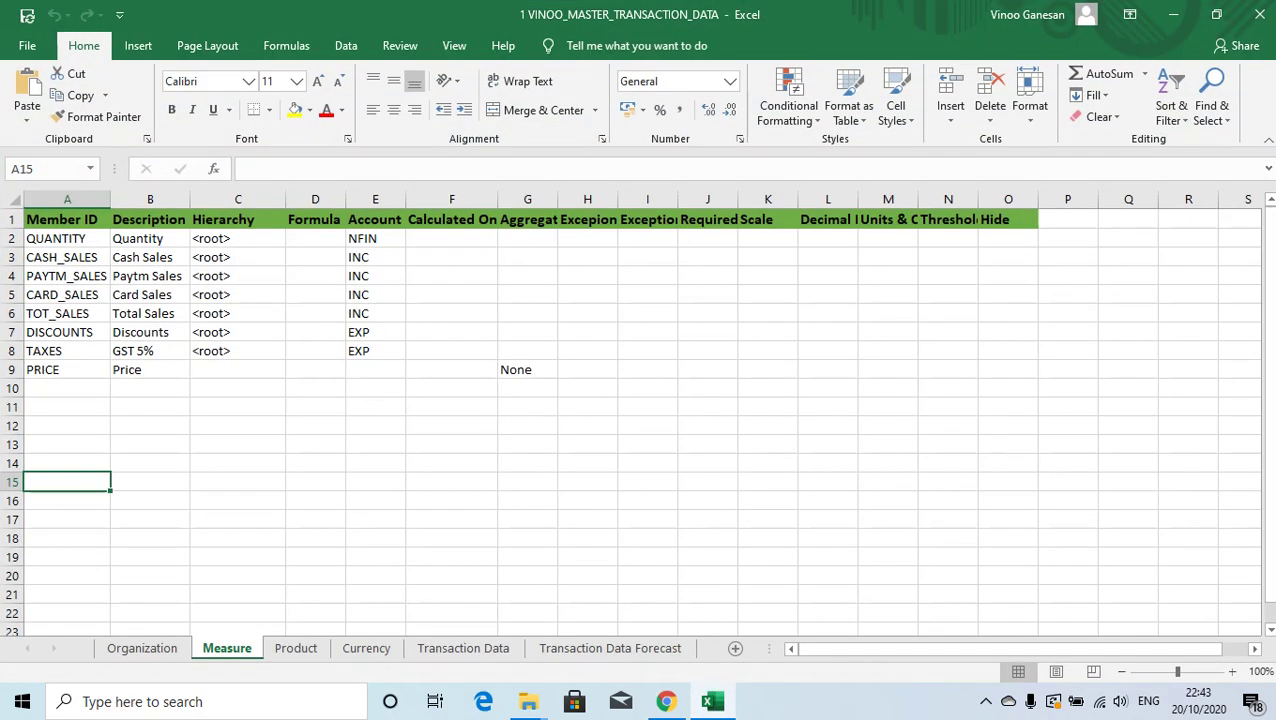
{"action": "left_click", "coordinate": [142, 648]}
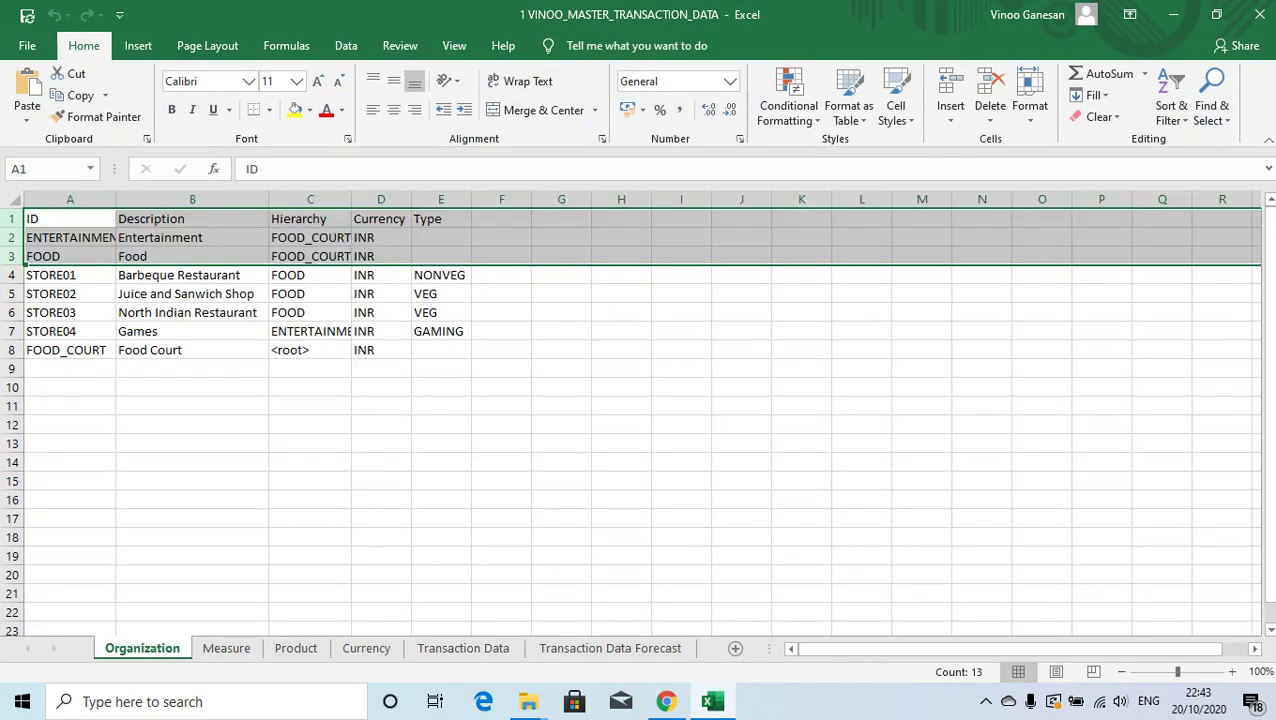
{"action": "left_click", "coordinate": [70, 256]}
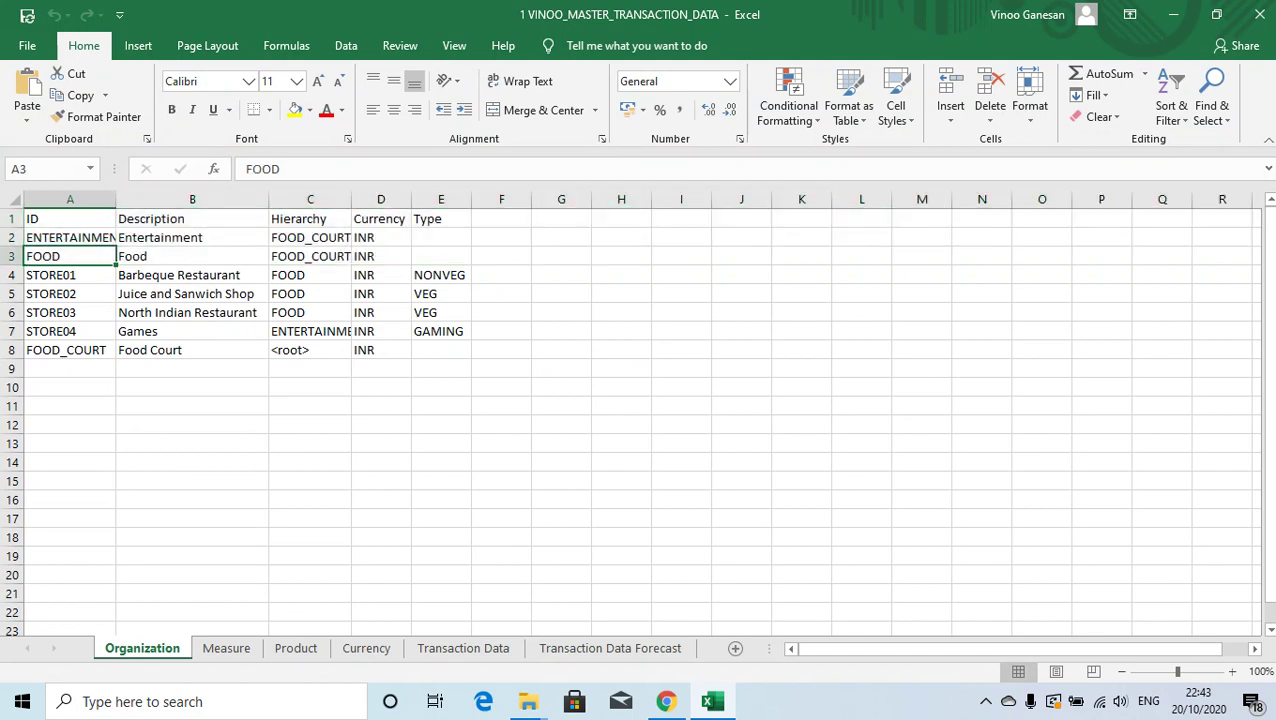
{"action": "left_click_drag", "start_coordinate": [70, 218], "coordinate": [440, 350]}
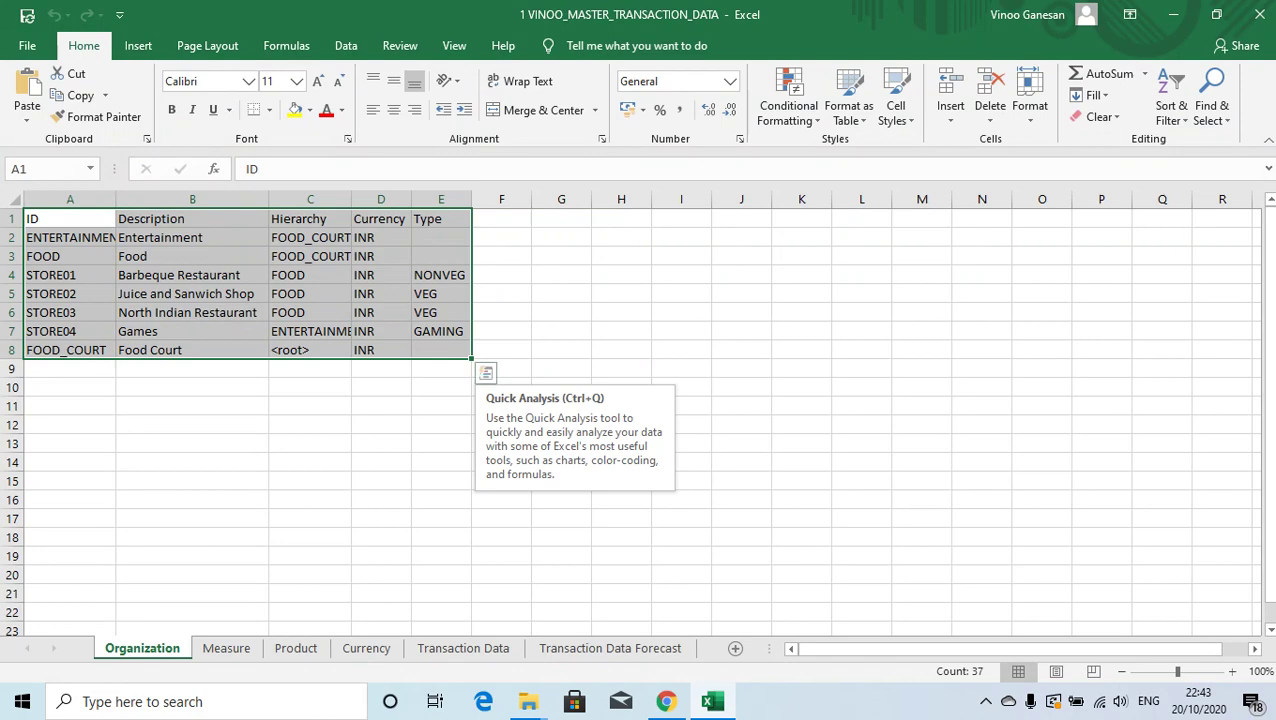
{"action": "key", "text": "alt+Tab"}
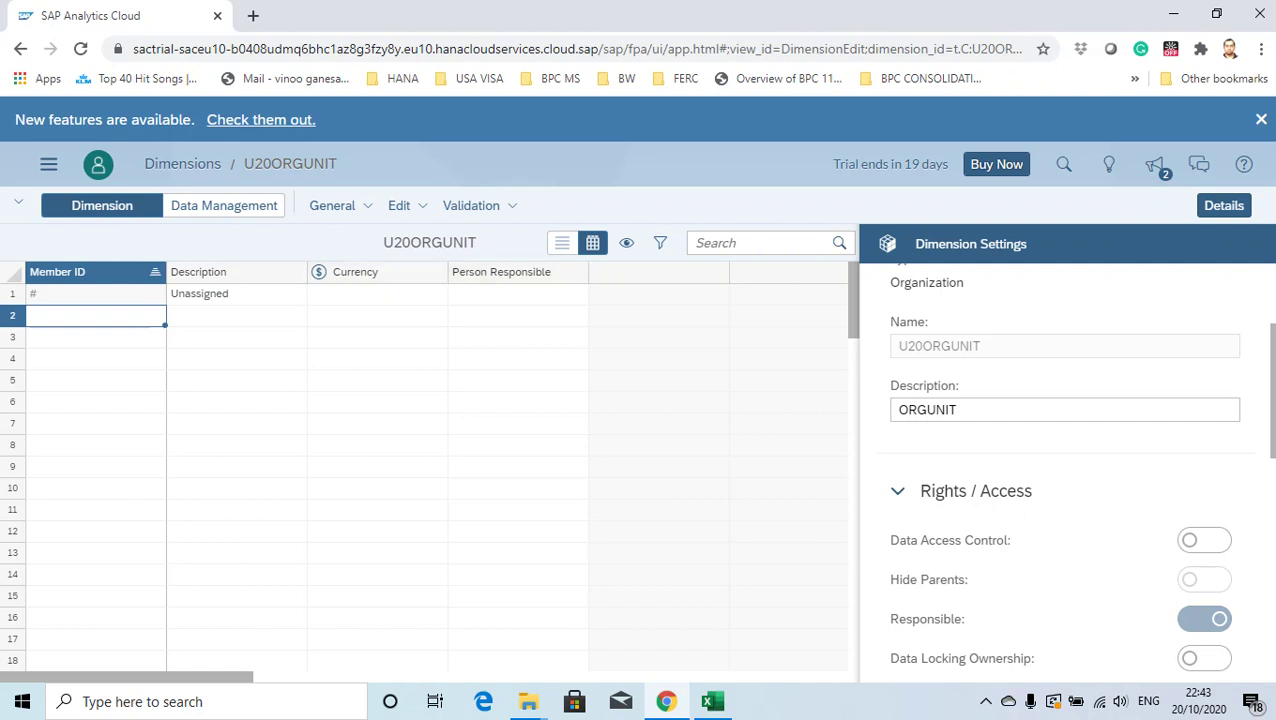
- Add a parent-child hierarchy to the dimension with the ID HIR1 and the description BUSUNIT
{"action": "scroll", "coordinate": [1065, 470], "scroll_direction": "down", "scroll_amount": 1}
{"action": "scroll", "coordinate": [1065, 470], "scroll_direction": "down", "scroll_amount": 3}
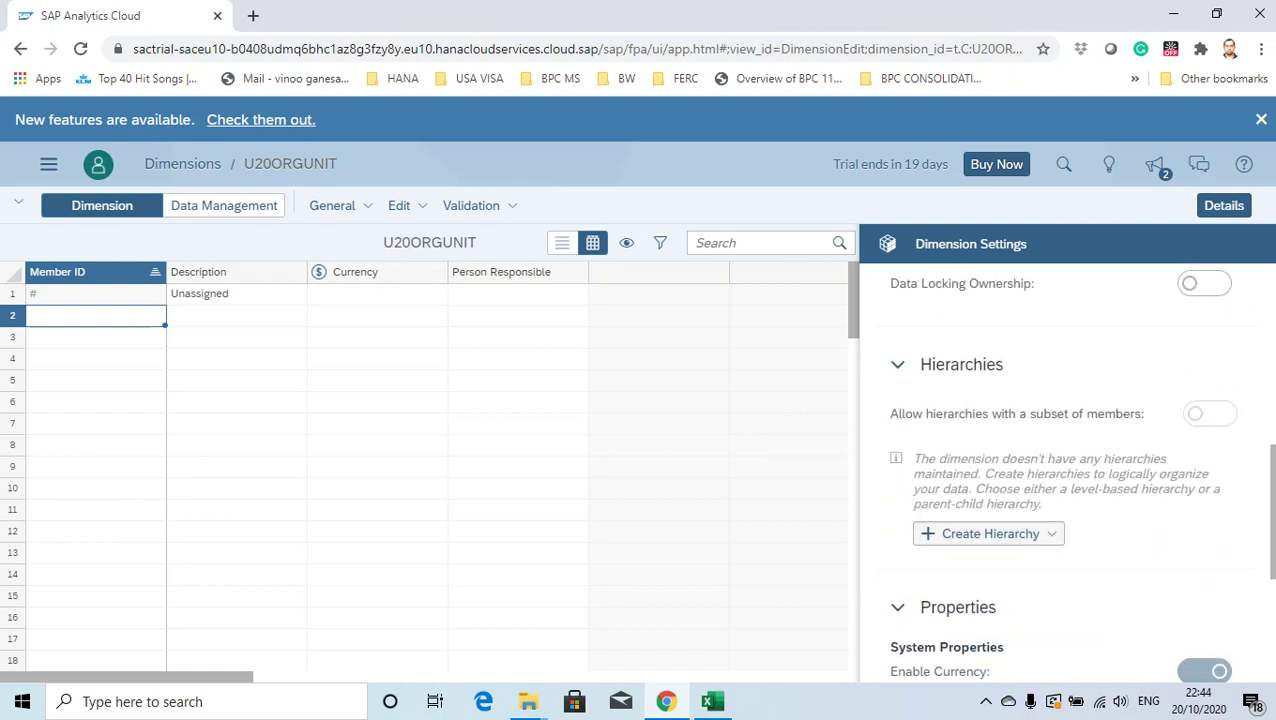
{"action": "left_click", "coordinate": [990, 533]}
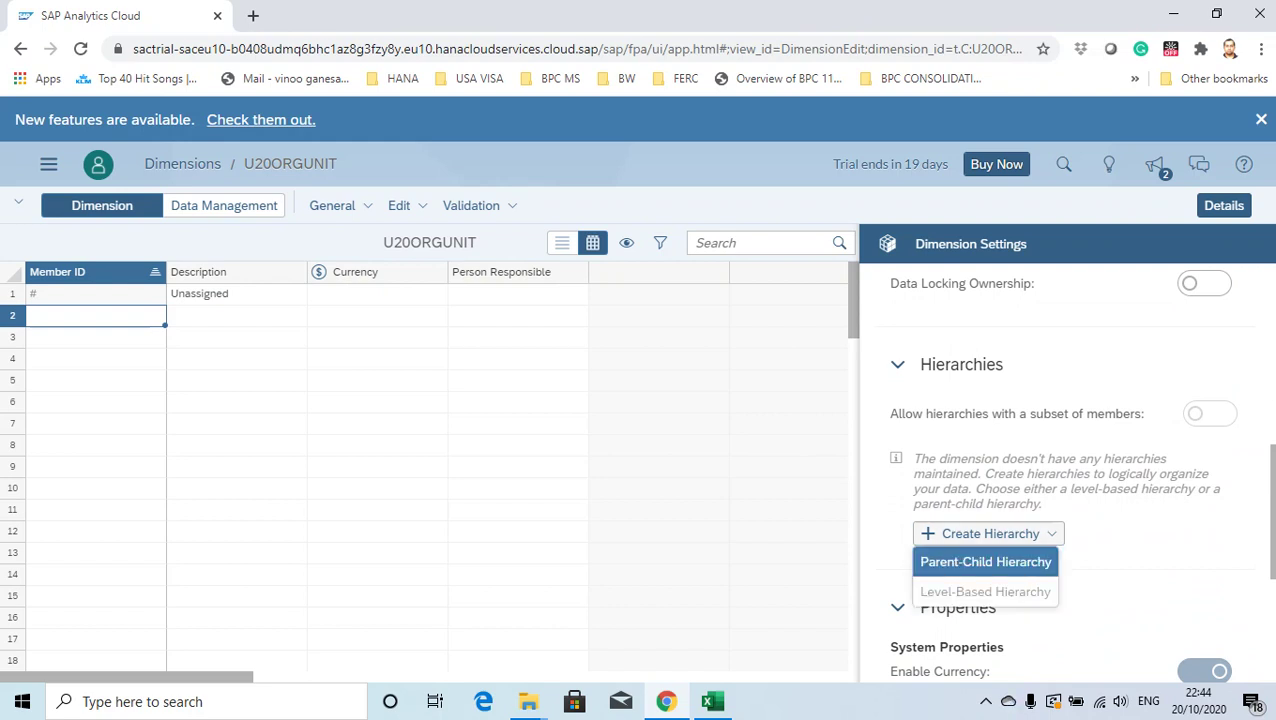
{"action": "left_click", "coordinate": [985, 561]}
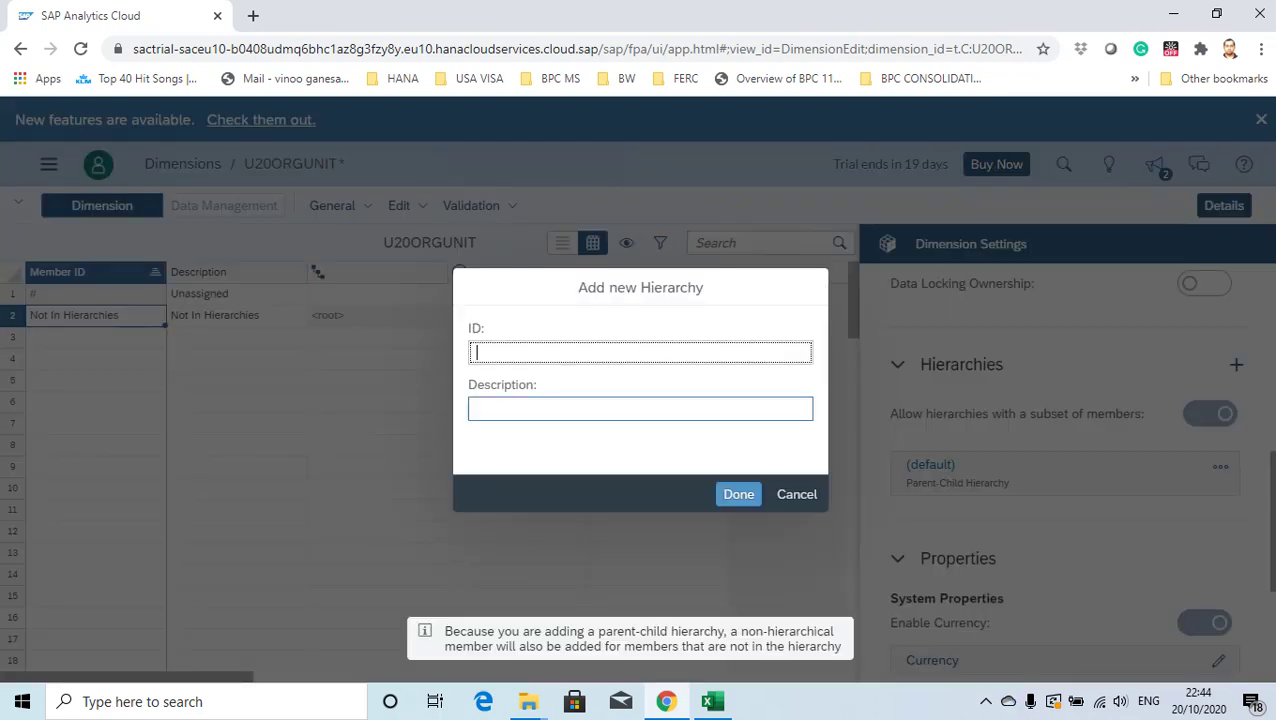
{"action": "type", "text": "HIR1"}
{"action": "key", "text": "Tab"}
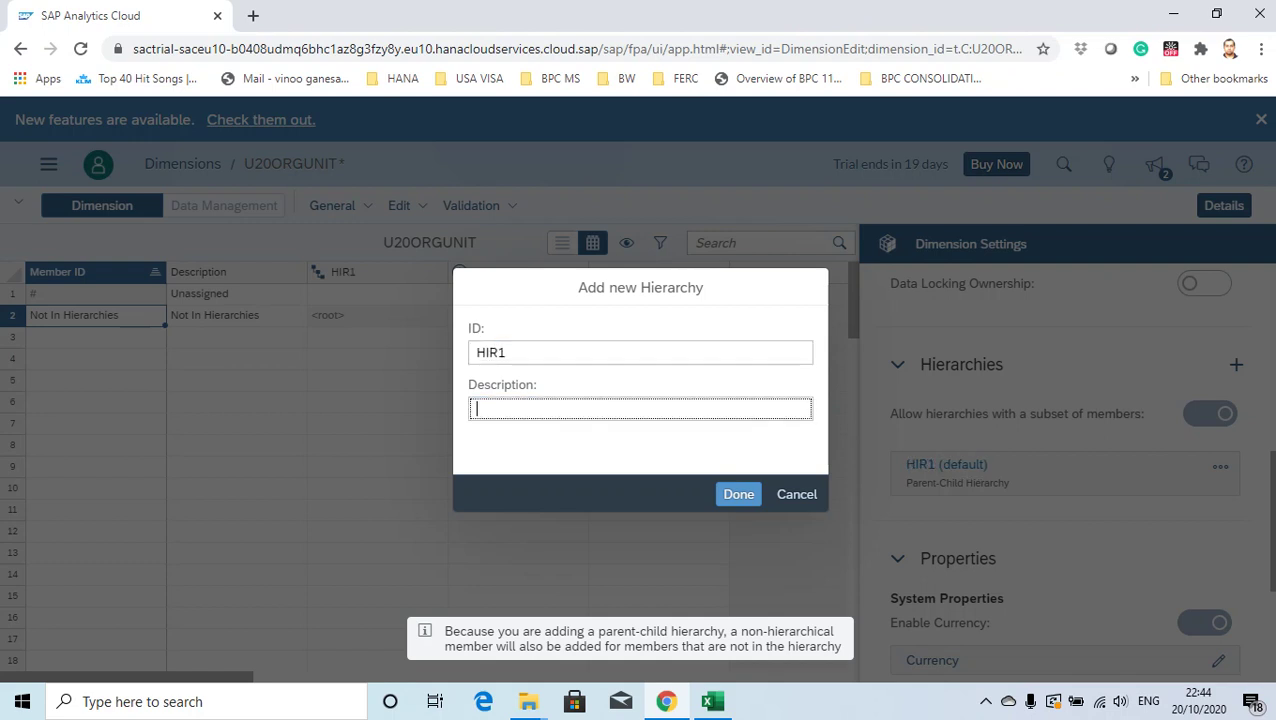
{"action": "type", "text": "F"}
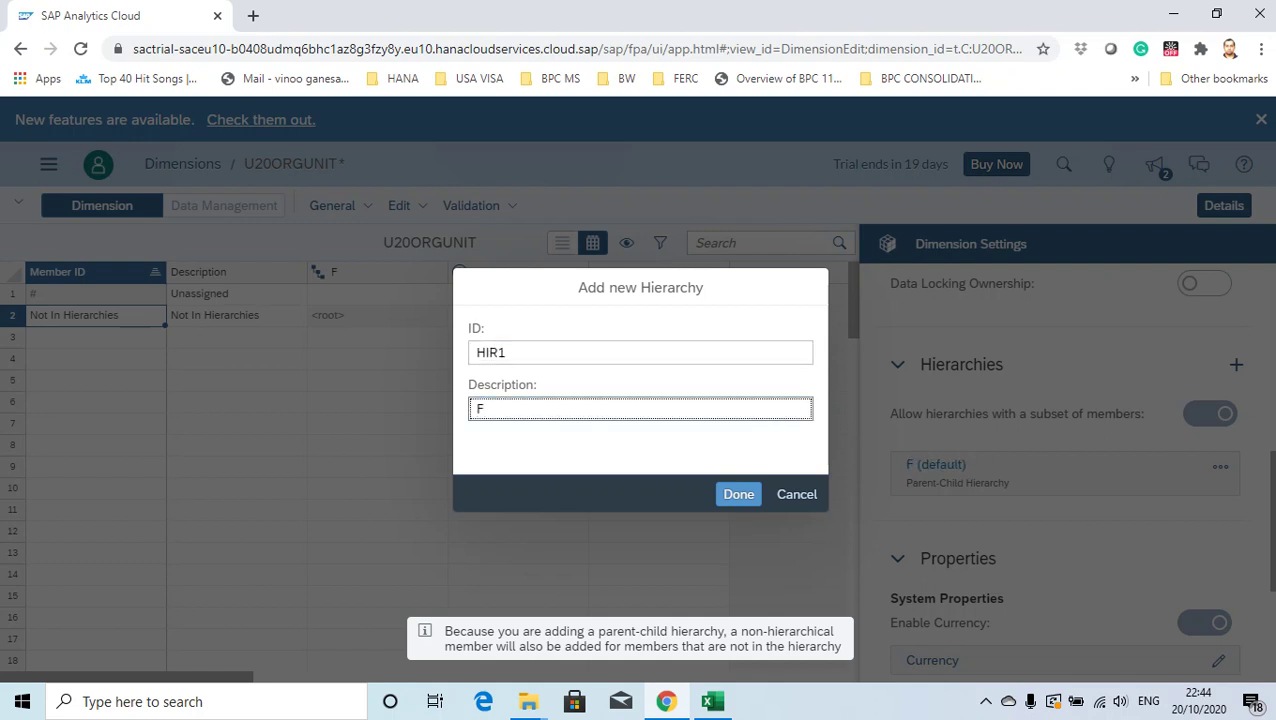
{"action": "key", "text": "BackSpace"}
{"action": "type", "text": "BUSUNIT"}
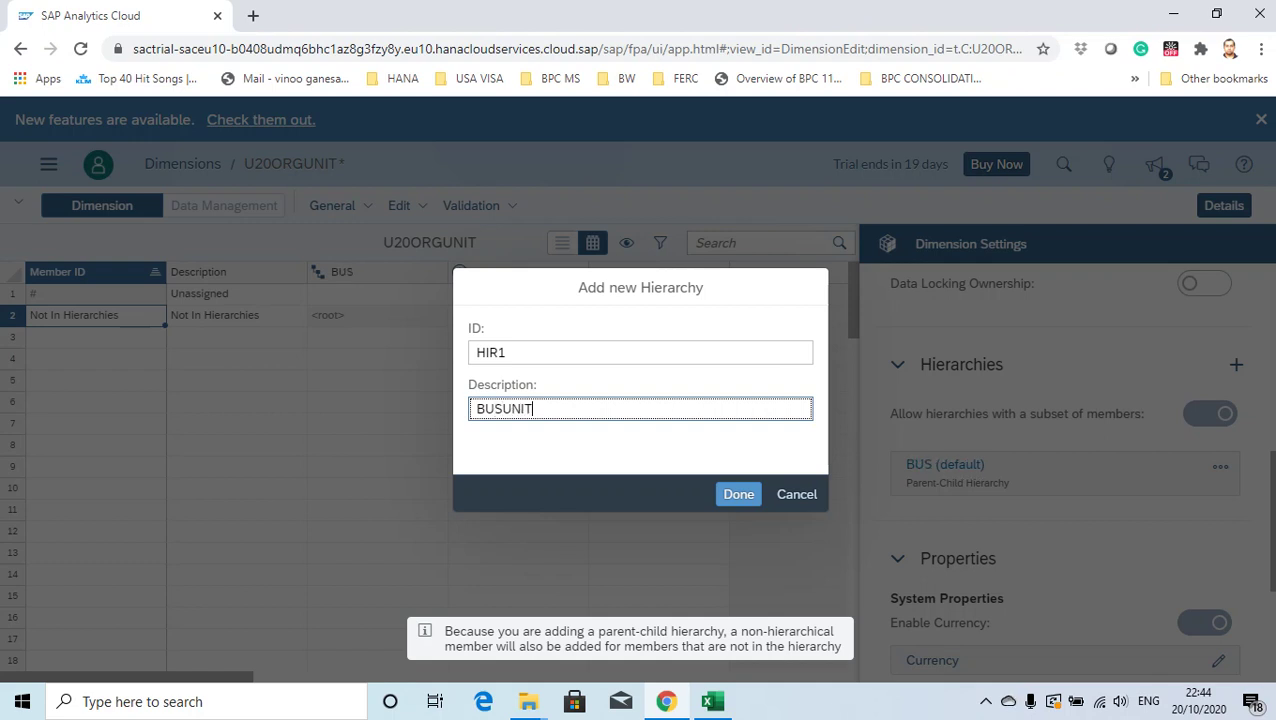
{"action": "left_click", "coordinate": [738, 494]}
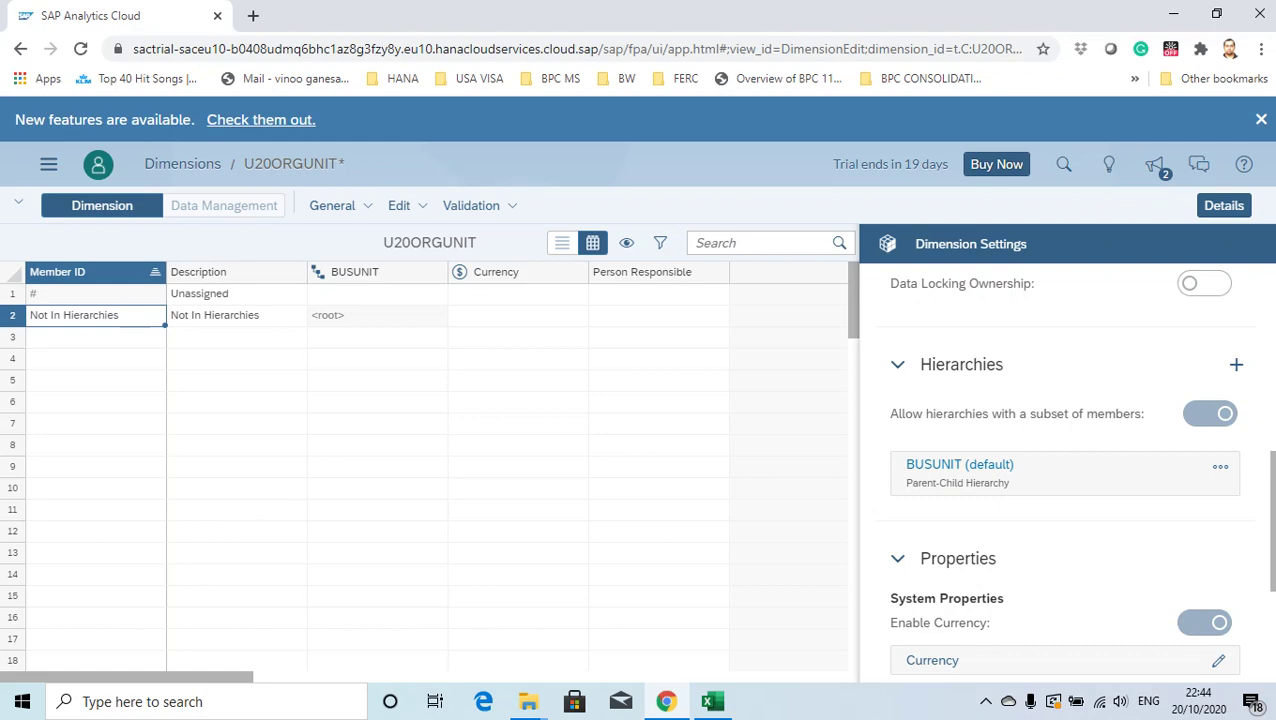
- Copy the entire table from the Organization sheet in Excel and return to the dimension in SAP Analytics Cloud
{"action": "key", "text": "alt+Tab"}
{"action": "key", "text": "ctrl+a"}
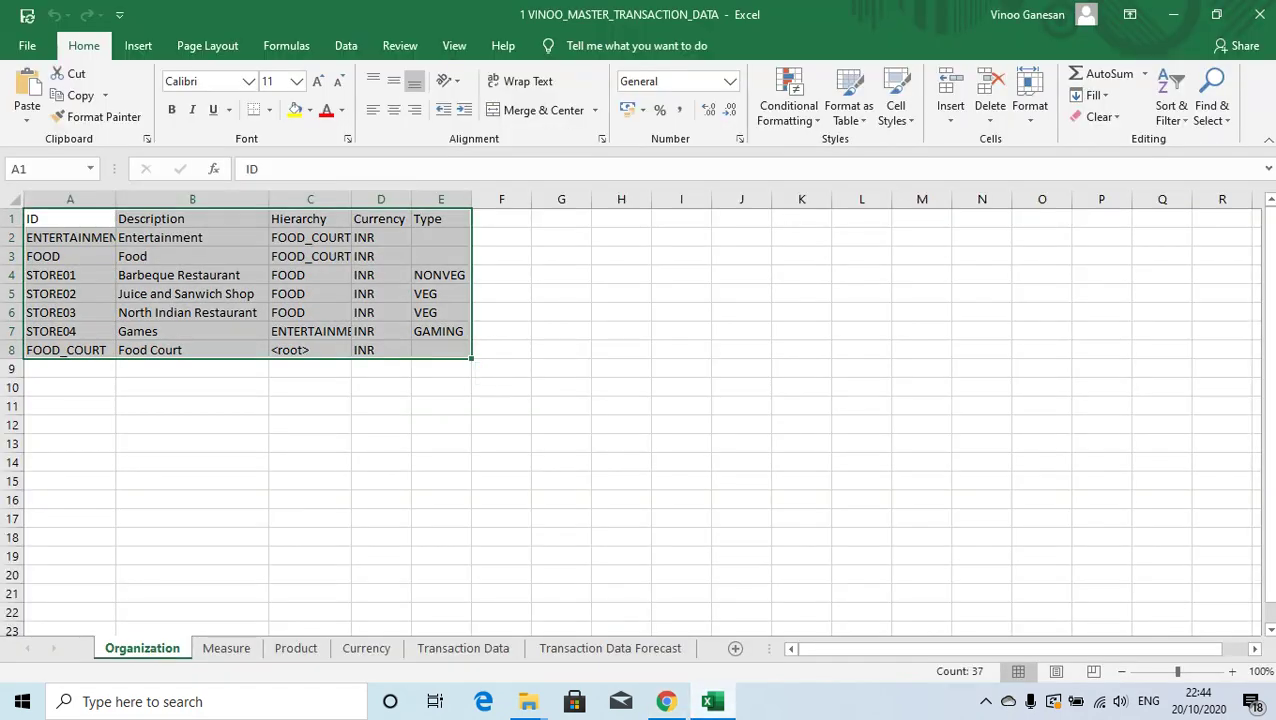
{"action": "key", "text": "ctrl+c"}
{"action": "key", "text": "alt+Tab"}
{"action": "left_click_drag", "start_coordinate": [658, 338], "coordinate": [658, 358]}
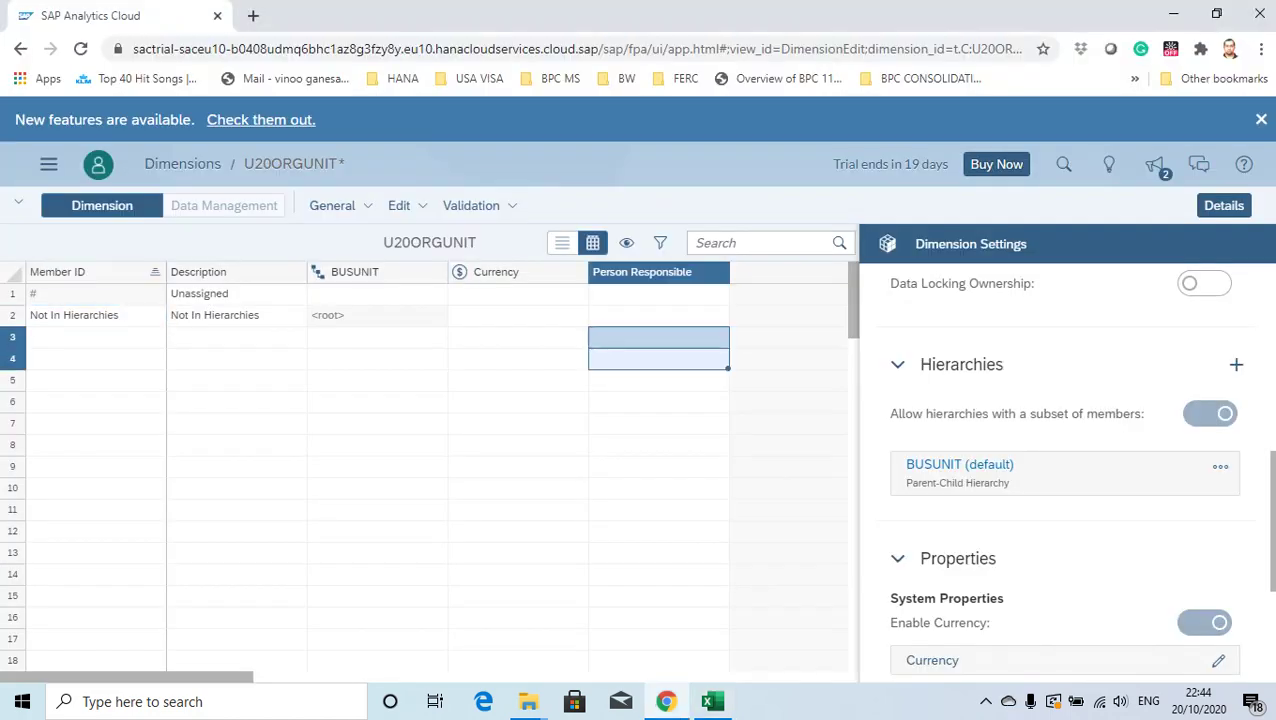
- Add a custom property to the dimension with TYPE as both its ID and description
{"action": "scroll", "coordinate": [1065, 470], "scroll_direction": "down", "scroll_amount": 2}
{"action": "left_click", "coordinate": [977, 593]}
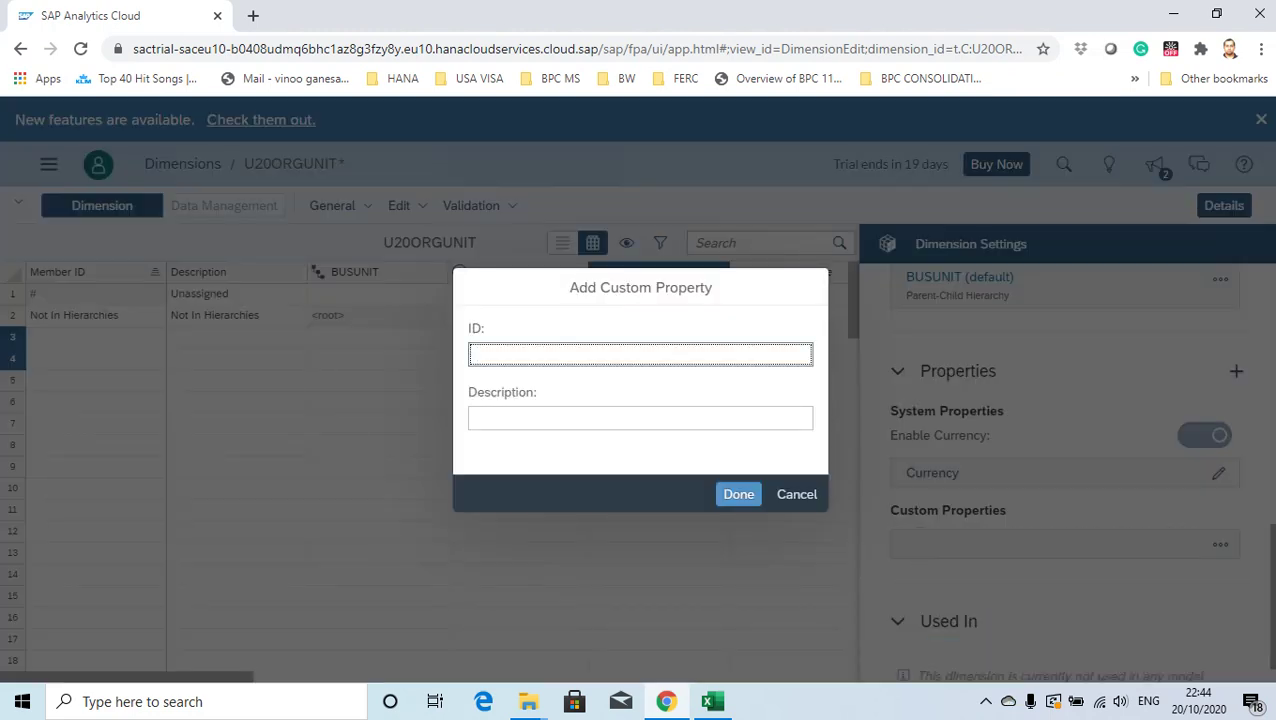
{"action": "type", "text": "TYPE"}
{"action": "key", "text": "Tab"}
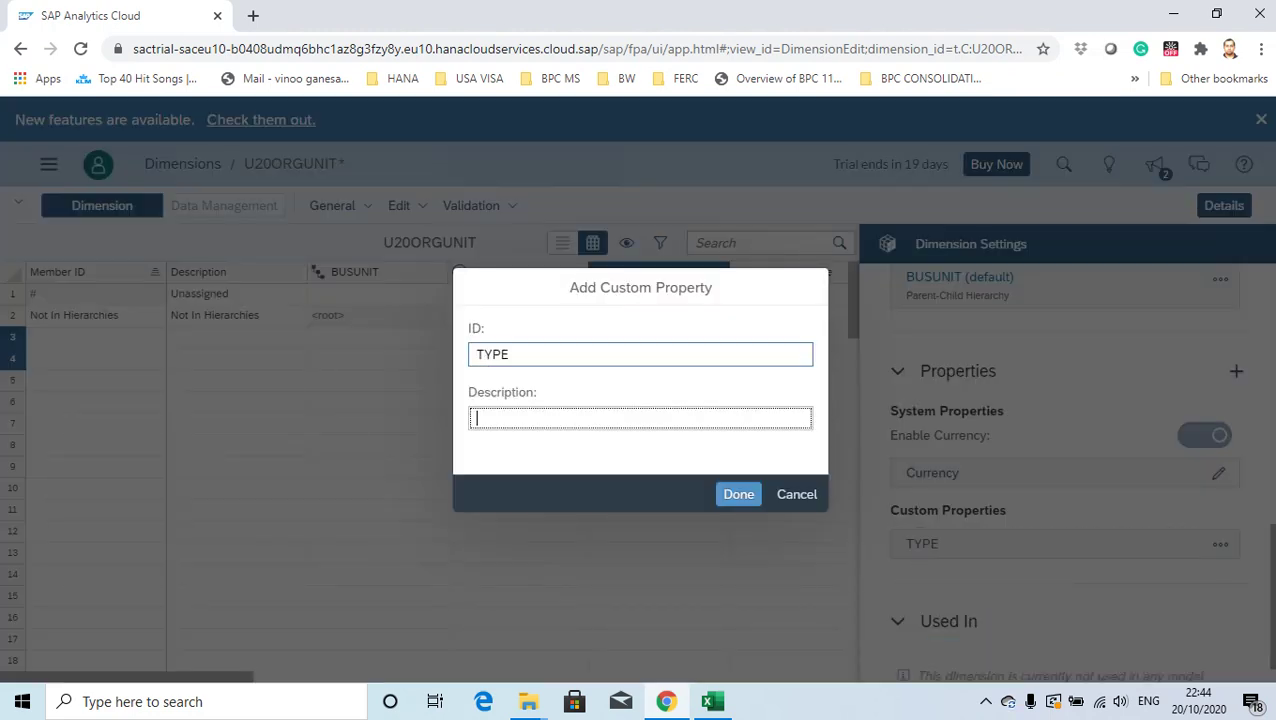
{"action": "type", "text": "TYPE"}
{"action": "key", "text": "Tab"}
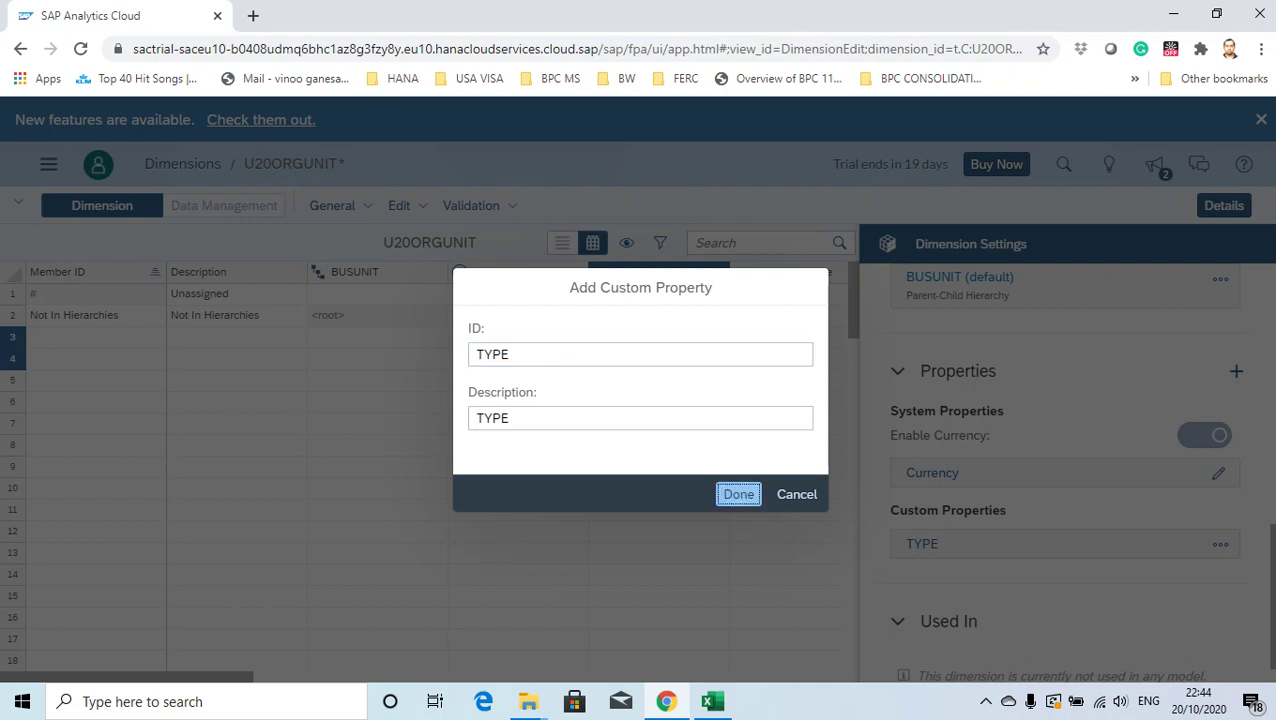
{"action": "key", "text": "Return"}
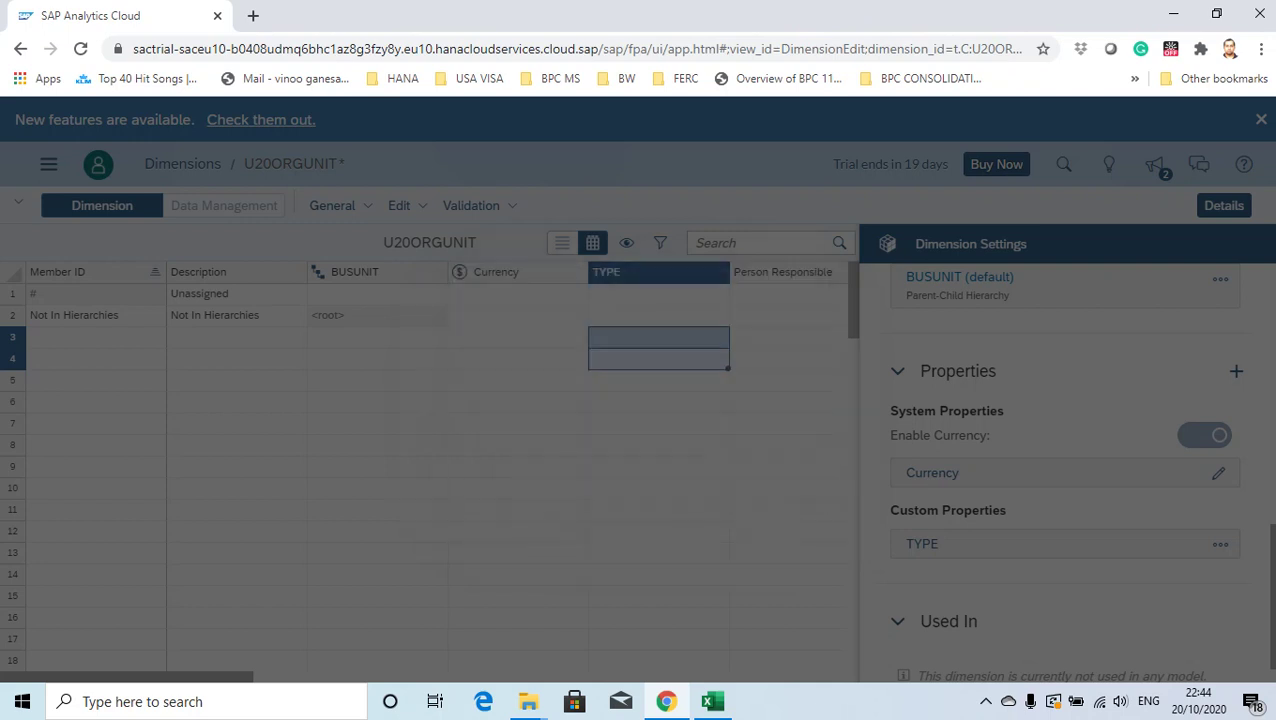
- Save the U20ORGUNIT dimension with its new hierarchy and custom property
{"action": "left_click", "coordinate": [377, 316]}
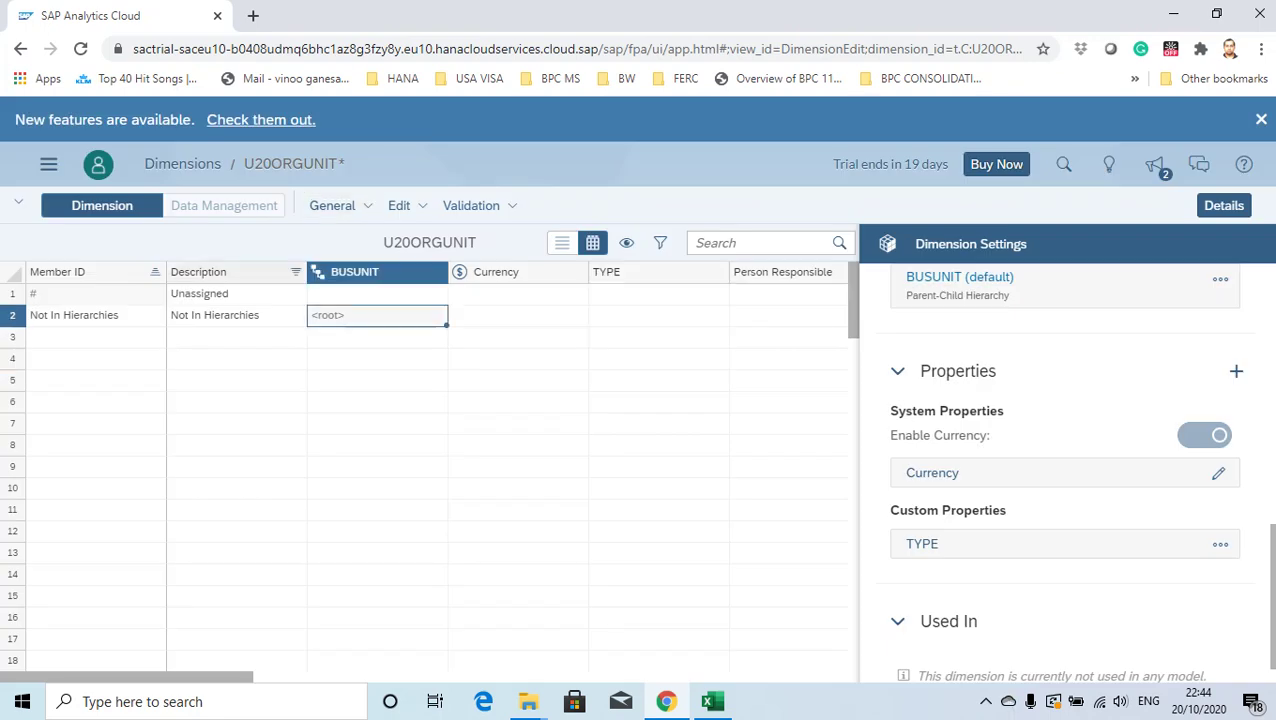
{"action": "left_click", "coordinate": [334, 205]}
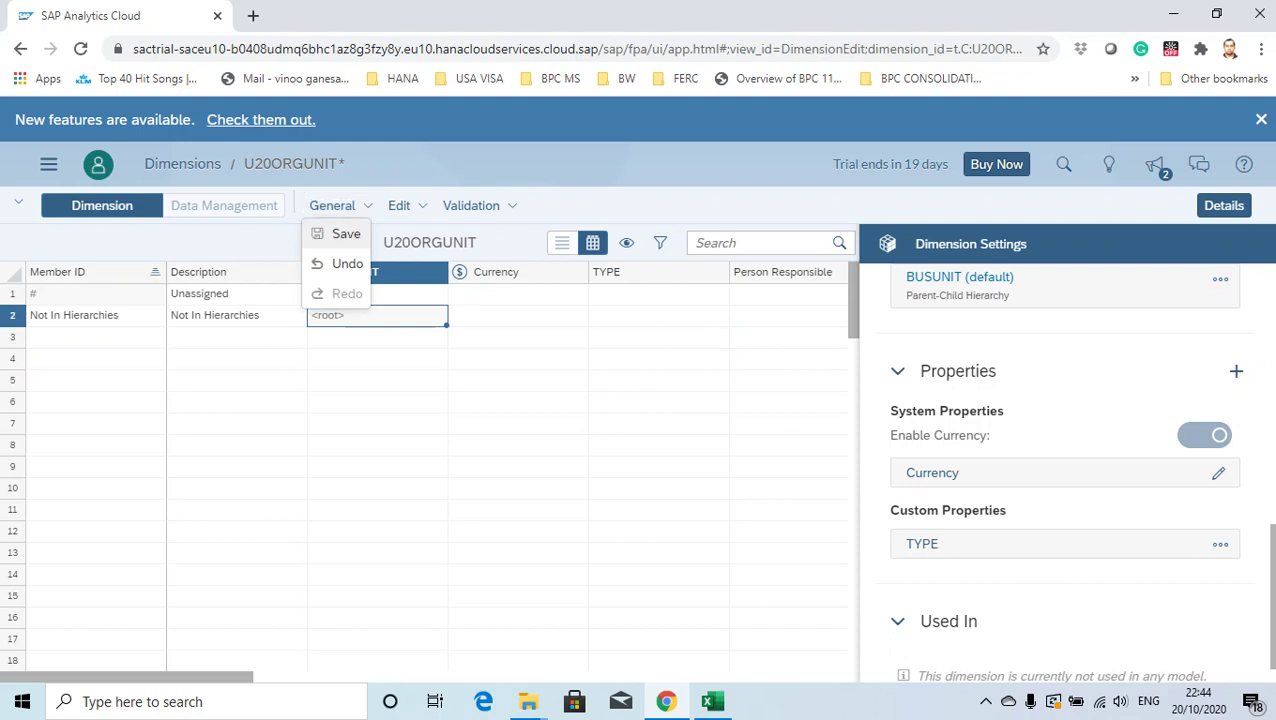
{"action": "left_click", "coordinate": [342, 233]}
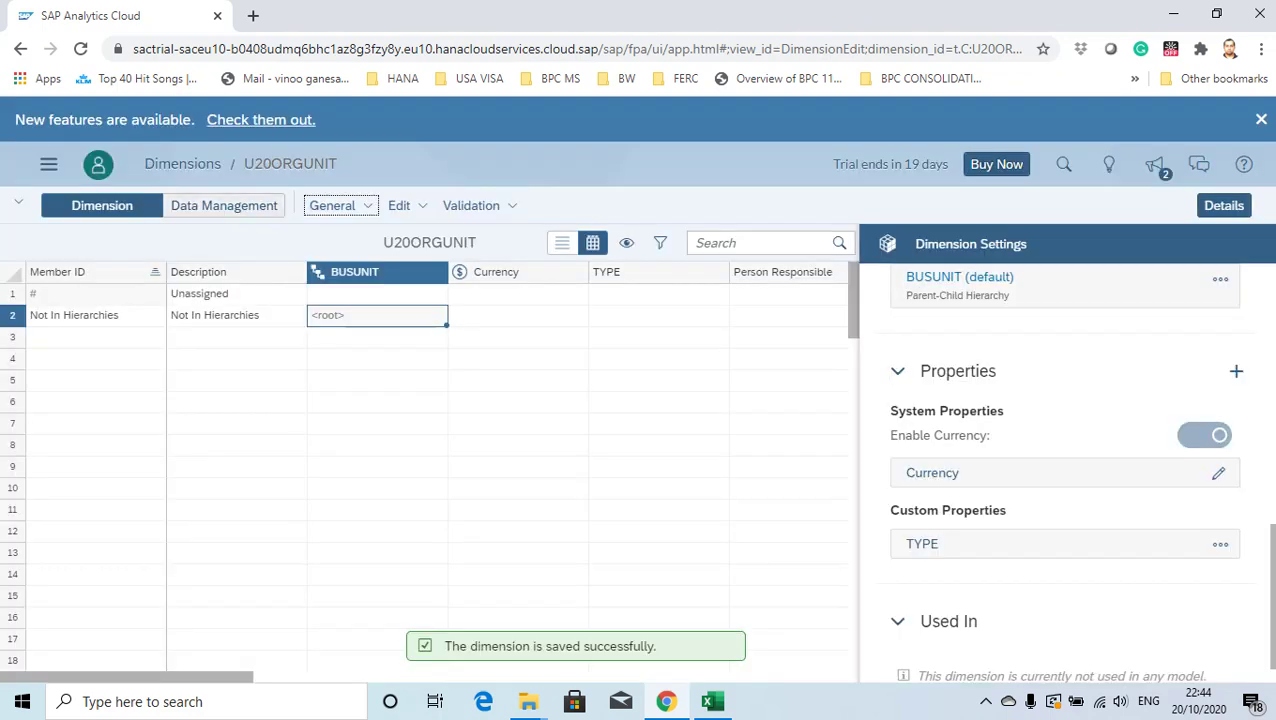
- Start a data import from a file into the dimension under Data Management, and close the source workbook in Excel
{"action": "left_click", "coordinate": [224, 205]}
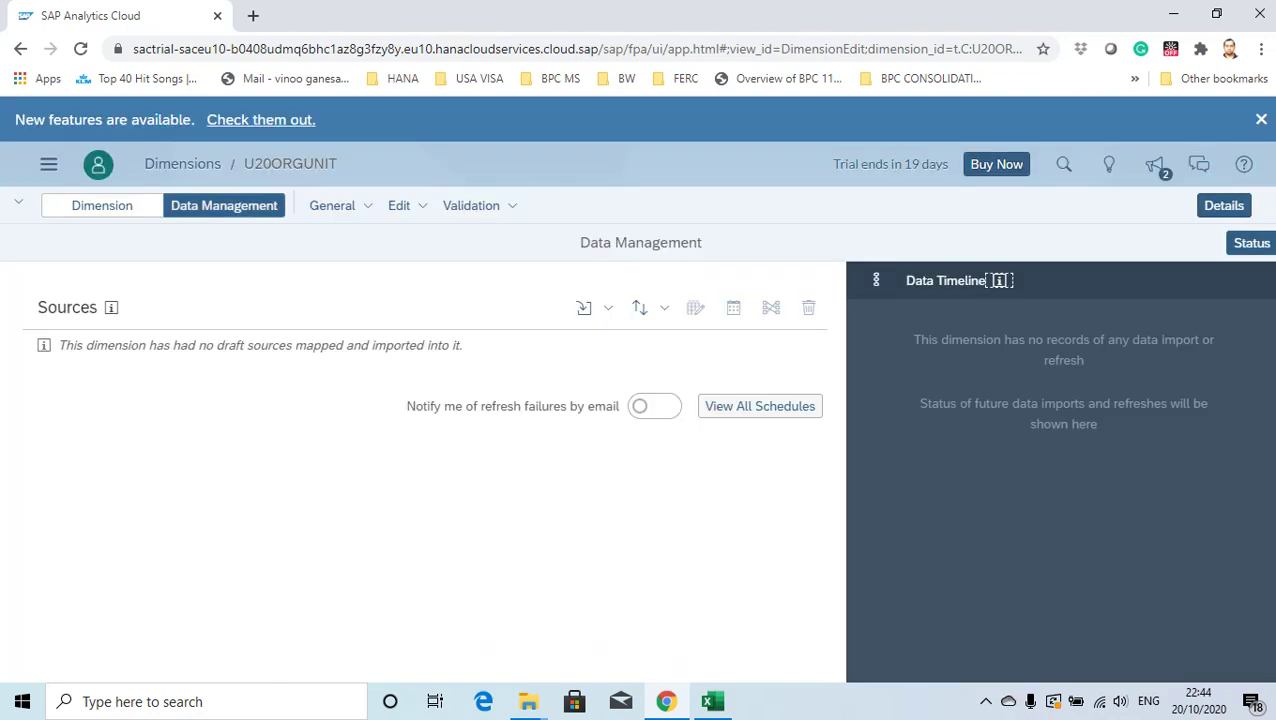
{"action": "left_click", "coordinate": [592, 308]}
{"action": "left_click", "coordinate": [606, 373]}
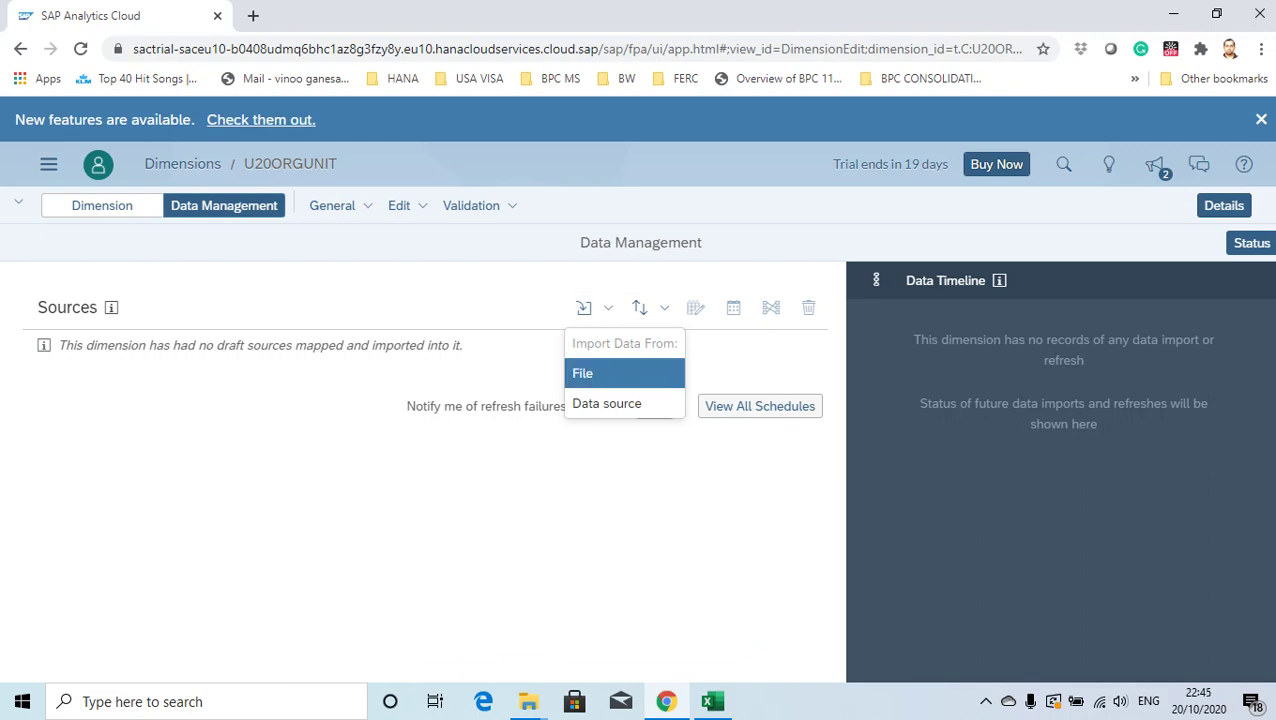
{"action": "key", "text": "Return"}
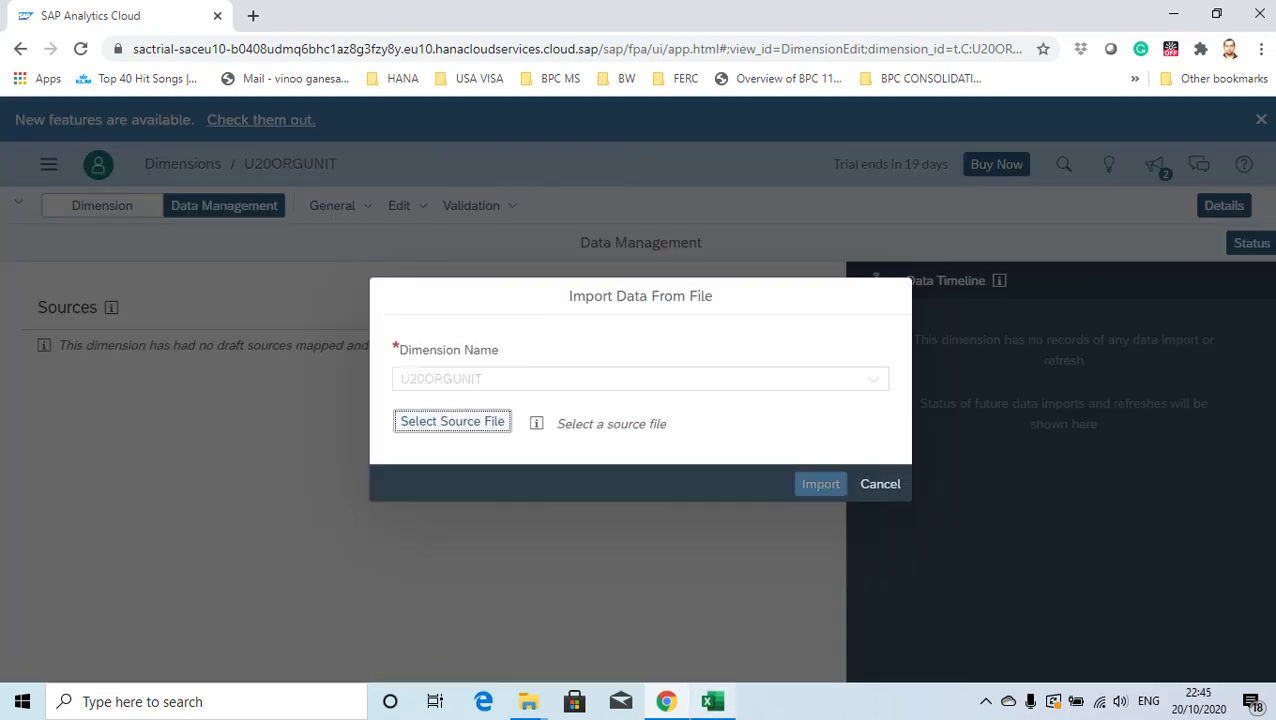
{"action": "left_click", "coordinate": [712, 701]}
{"action": "left_click", "coordinate": [1260, 14]}
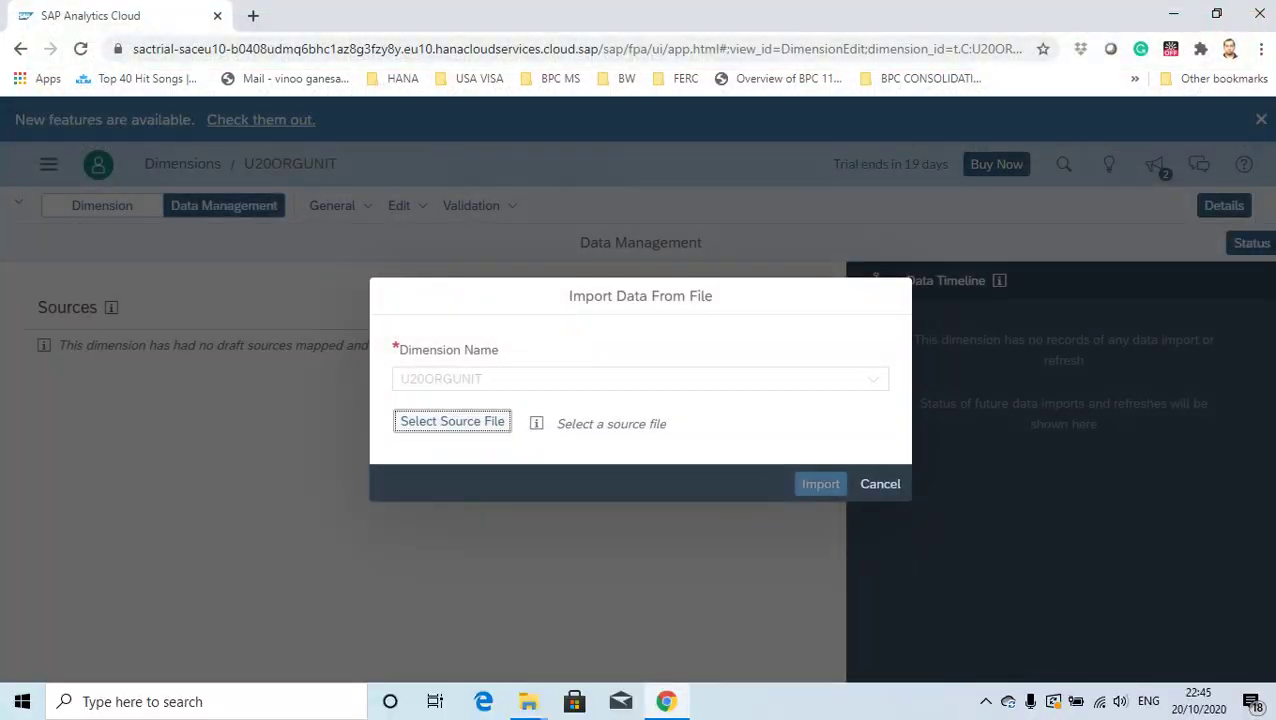
- Choose the MASTER_TRANSACTION_DATA Excel workbook from the OneDrive Desktop folder as the import's source file
{"action": "left_click", "coordinate": [452, 421]}
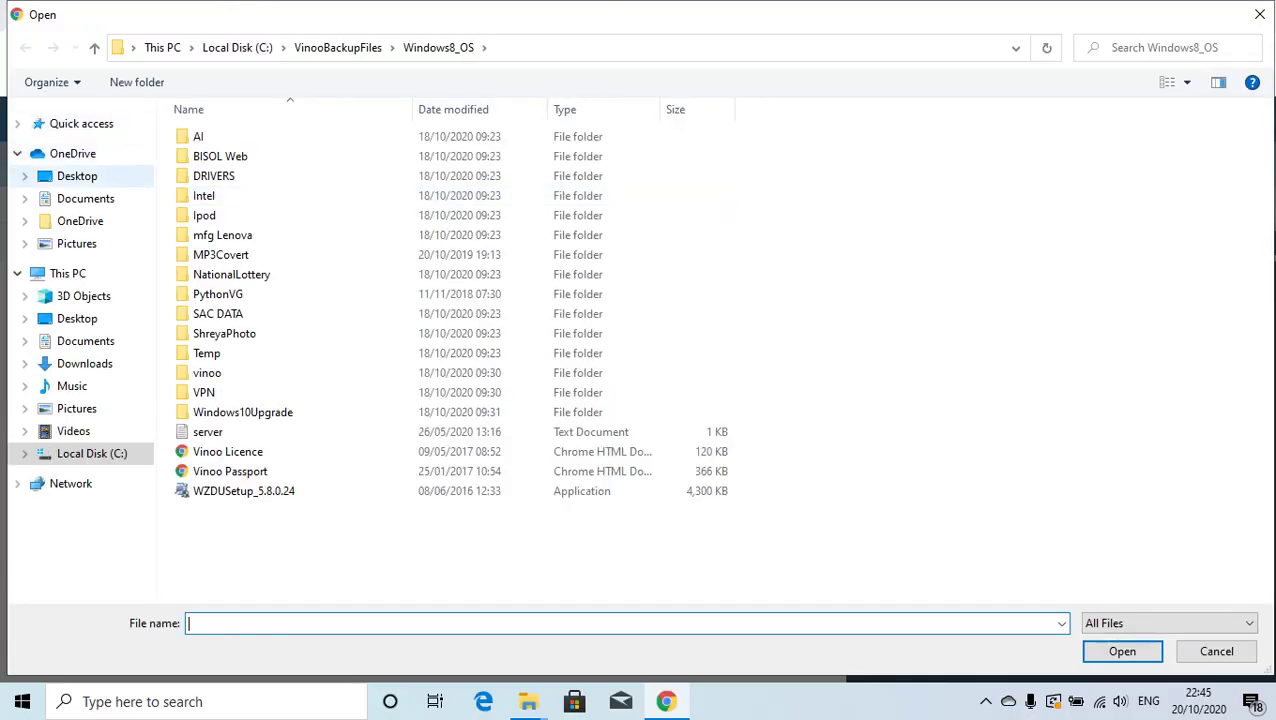
{"action": "left_click", "coordinate": [77, 176]}
{"action": "left_click", "coordinate": [292, 176]}
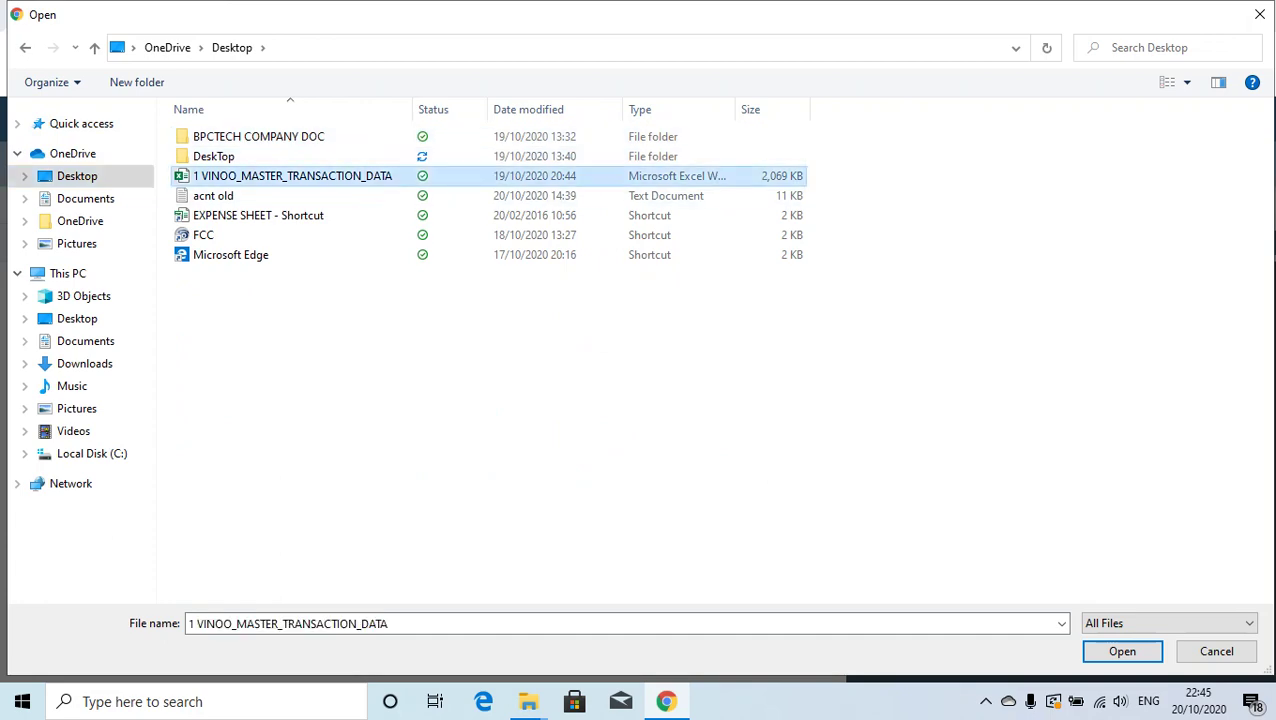
{"action": "left_click", "coordinate": [1122, 652]}
{"action": "key", "text": "Return"}
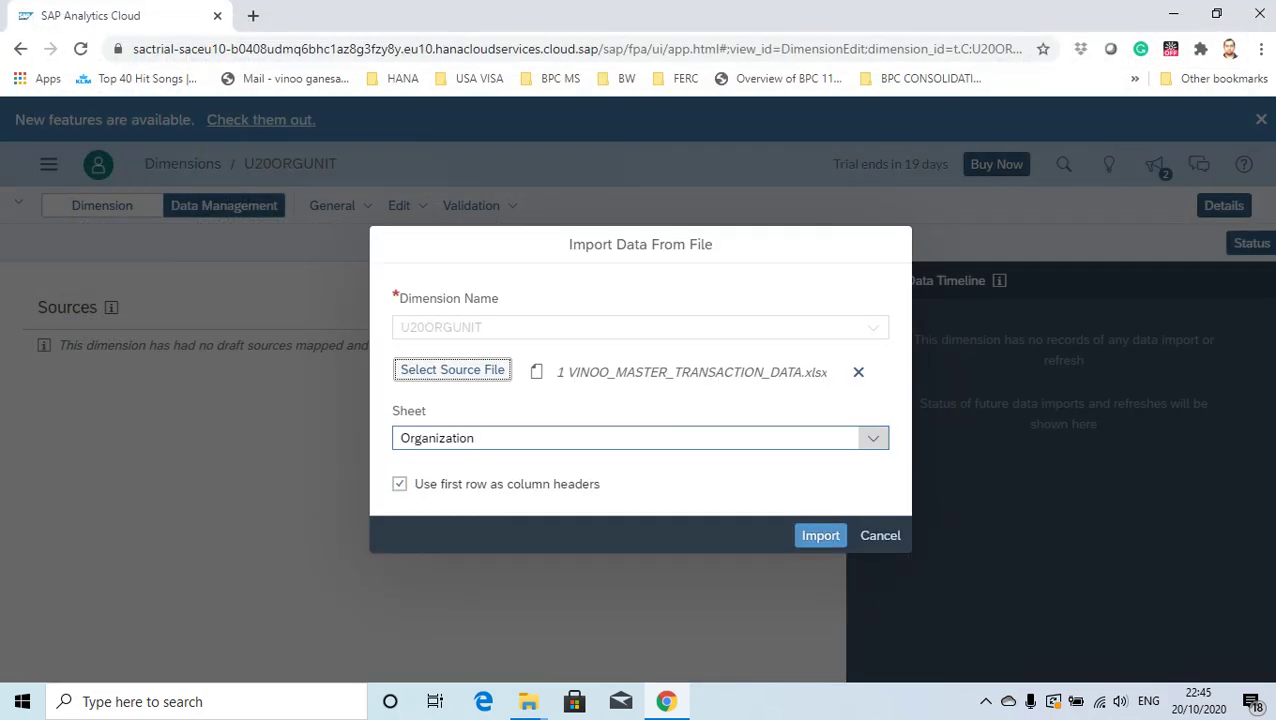
- Import the workbook's Organization sheet, using the first row as column headers
{"action": "left_click", "coordinate": [873, 438]}
{"action": "left_click", "coordinate": [873, 438]}
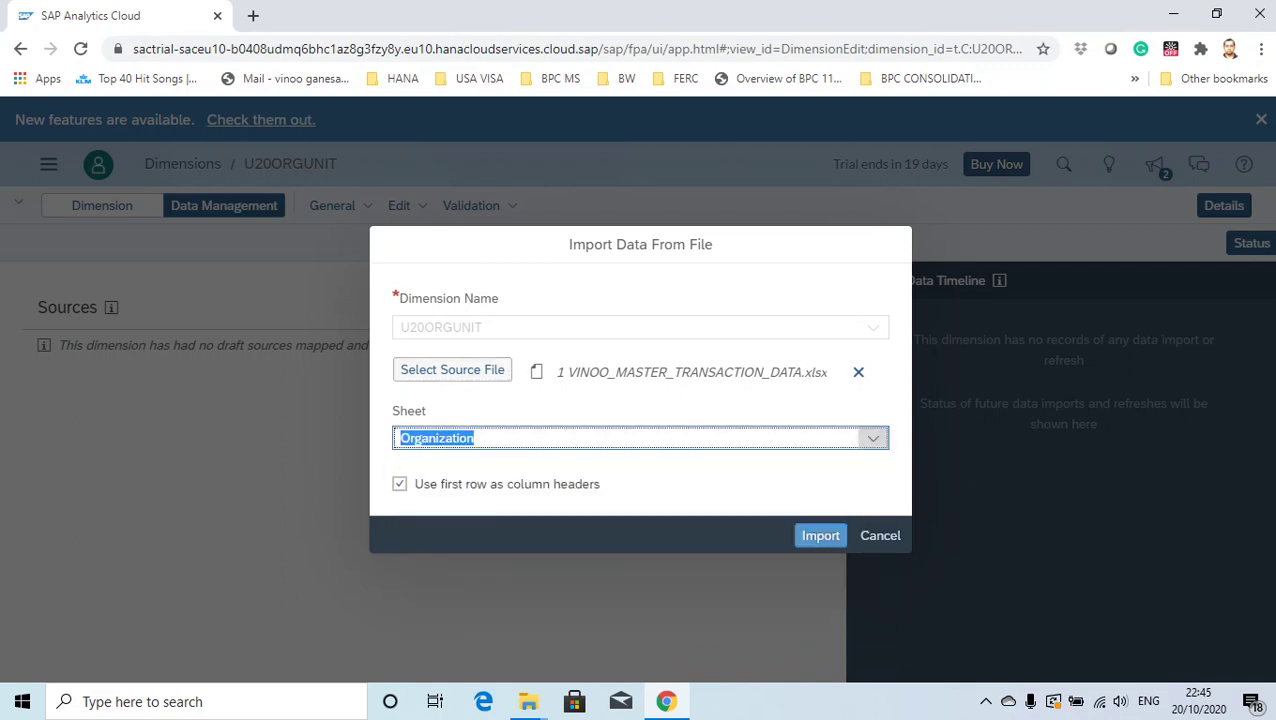
{"action": "left_click", "coordinate": [820, 536]}
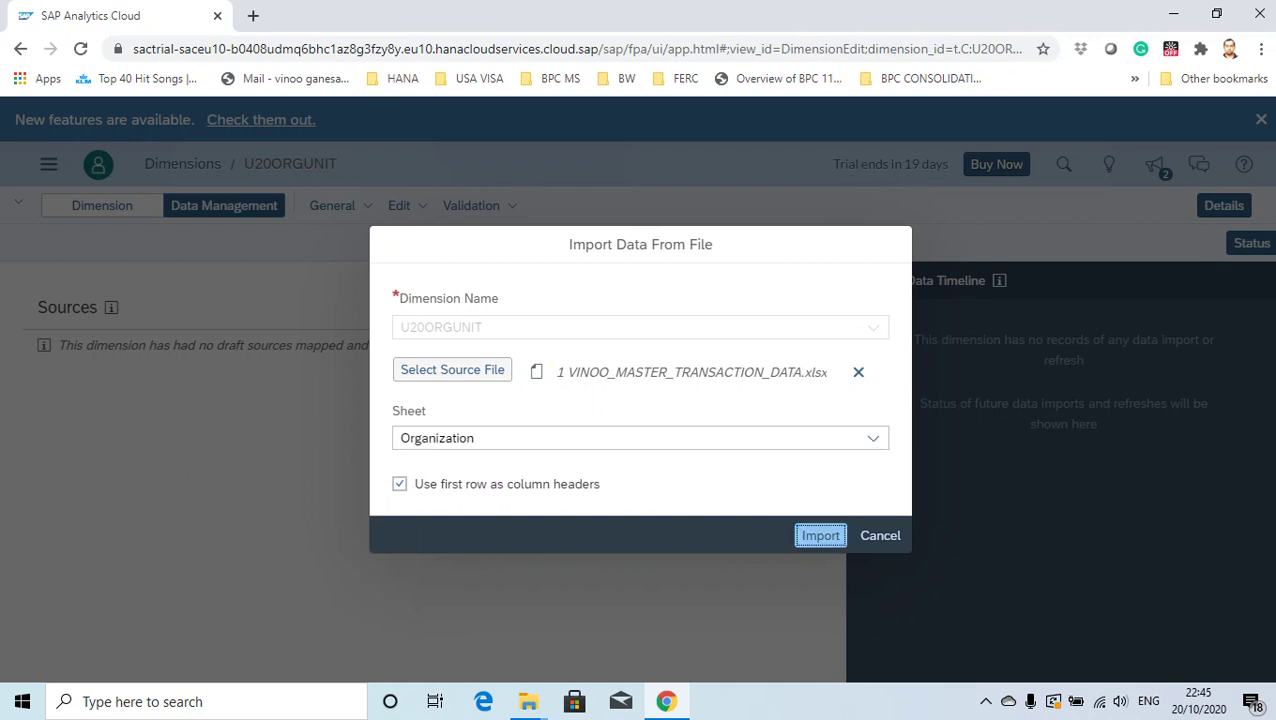
{"action": "key", "text": "Return"}
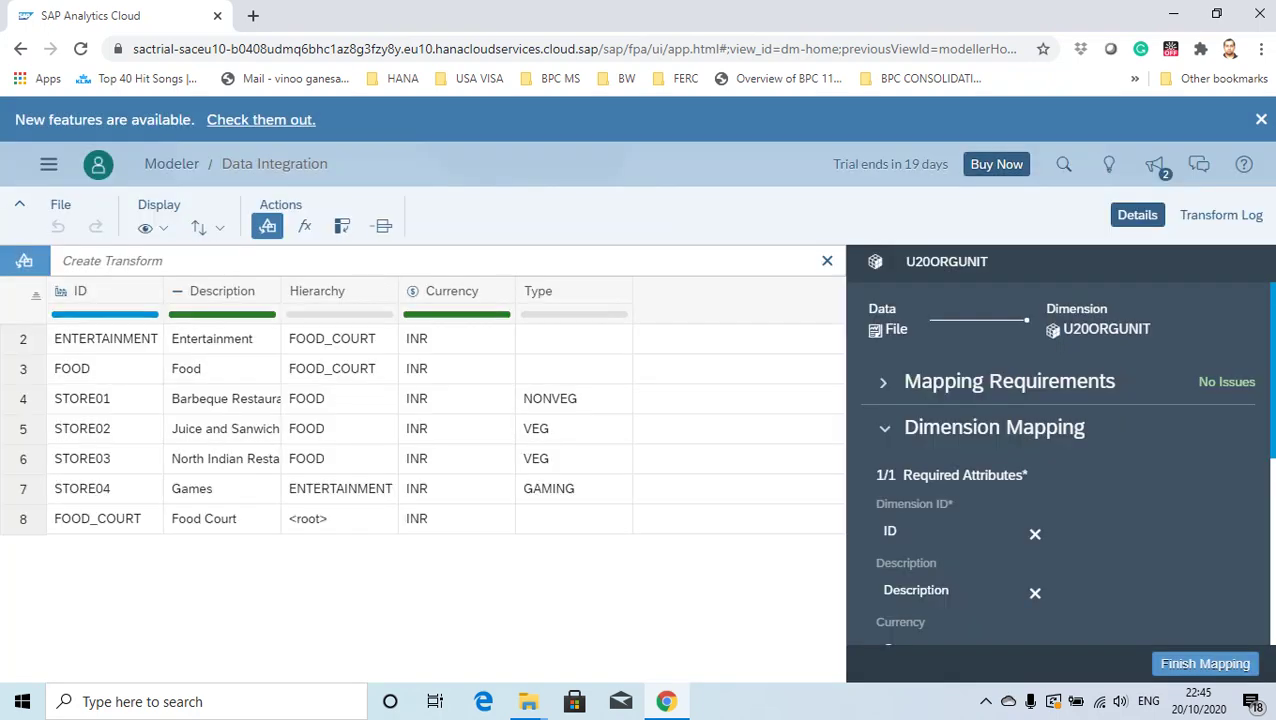
- Review the dimension mapping and map the source column Type to the TYPE property
{"action": "scroll", "coordinate": [1060, 460], "scroll_direction": "down", "scroll_amount": 1}
{"action": "scroll", "coordinate": [1060, 460], "scroll_direction": "up", "scroll_amount": 1}
{"action": "scroll", "coordinate": [1060, 460], "scroll_direction": "down", "scroll_amount": 1}
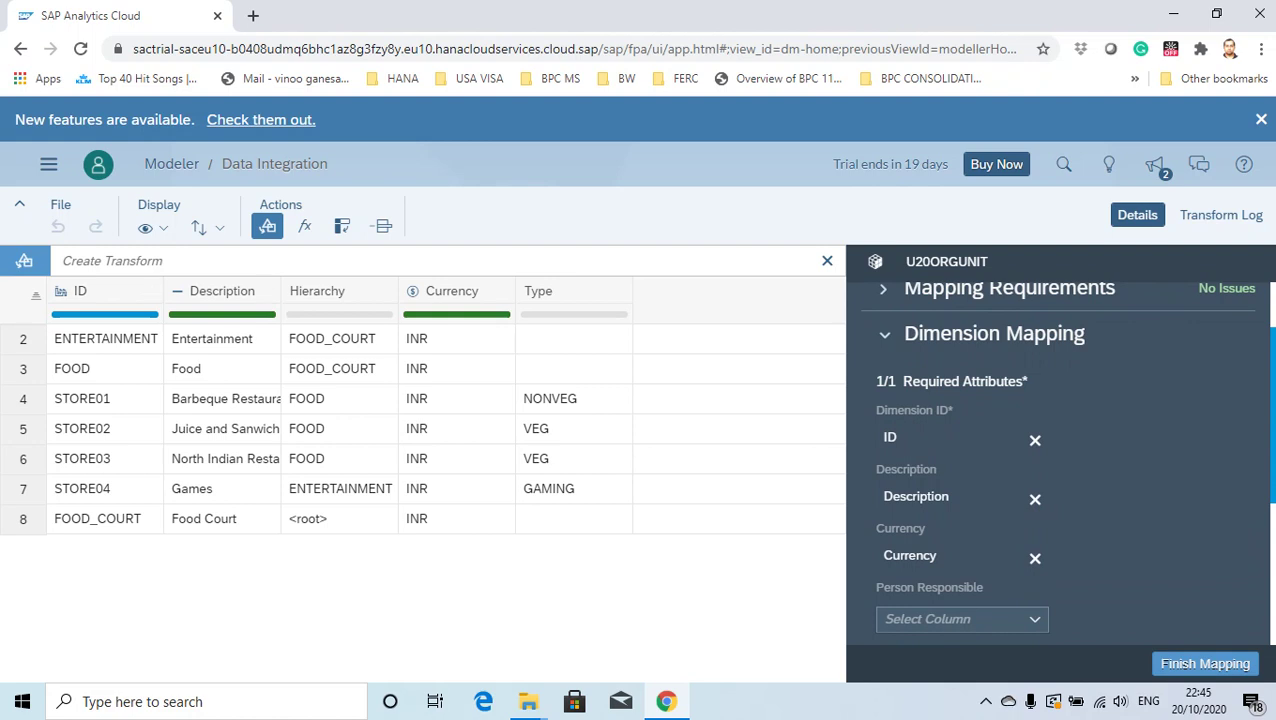
{"action": "scroll", "coordinate": [1060, 460], "scroll_direction": "down", "scroll_amount": 2}
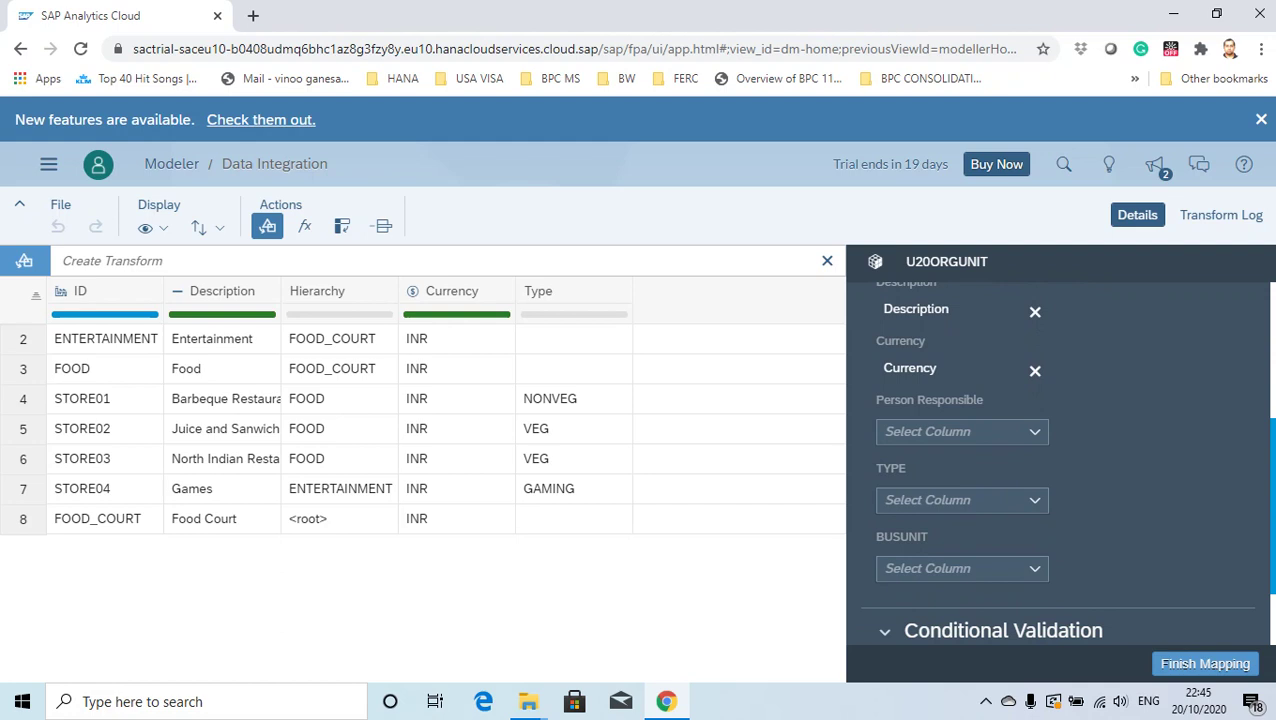
{"action": "left_click", "coordinate": [960, 500]}
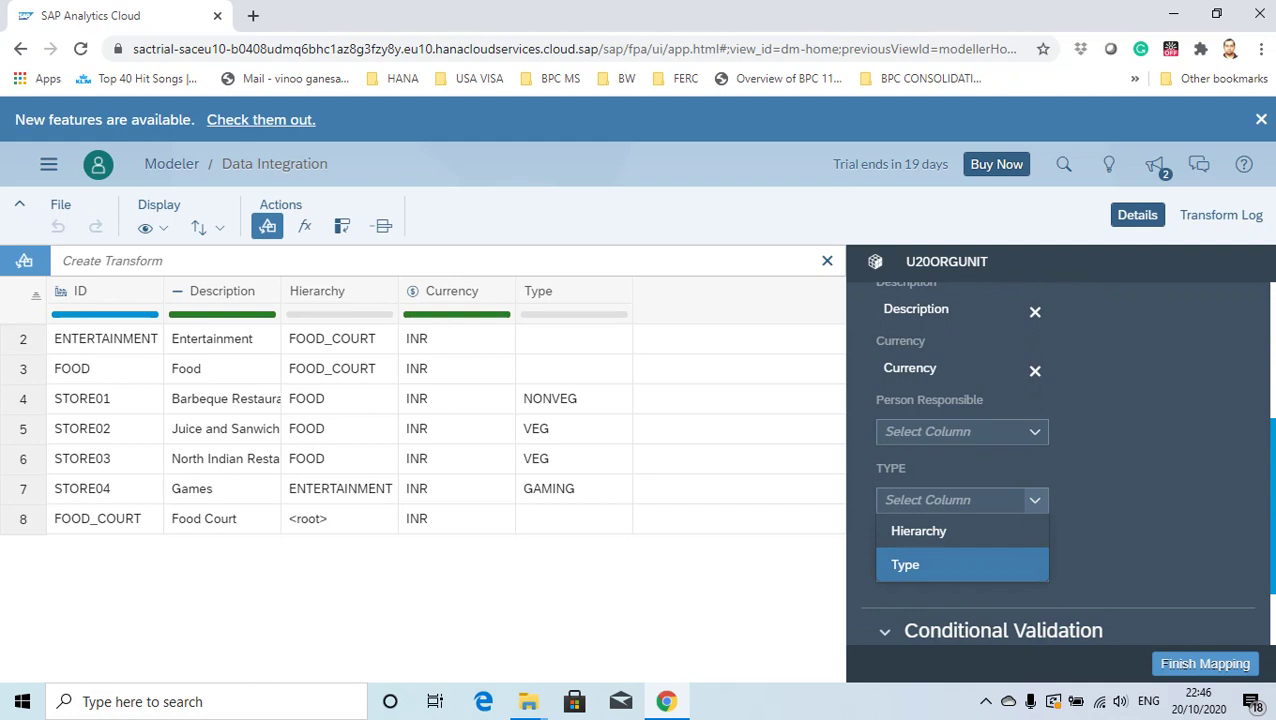
{"action": "left_click", "coordinate": [961, 565]}
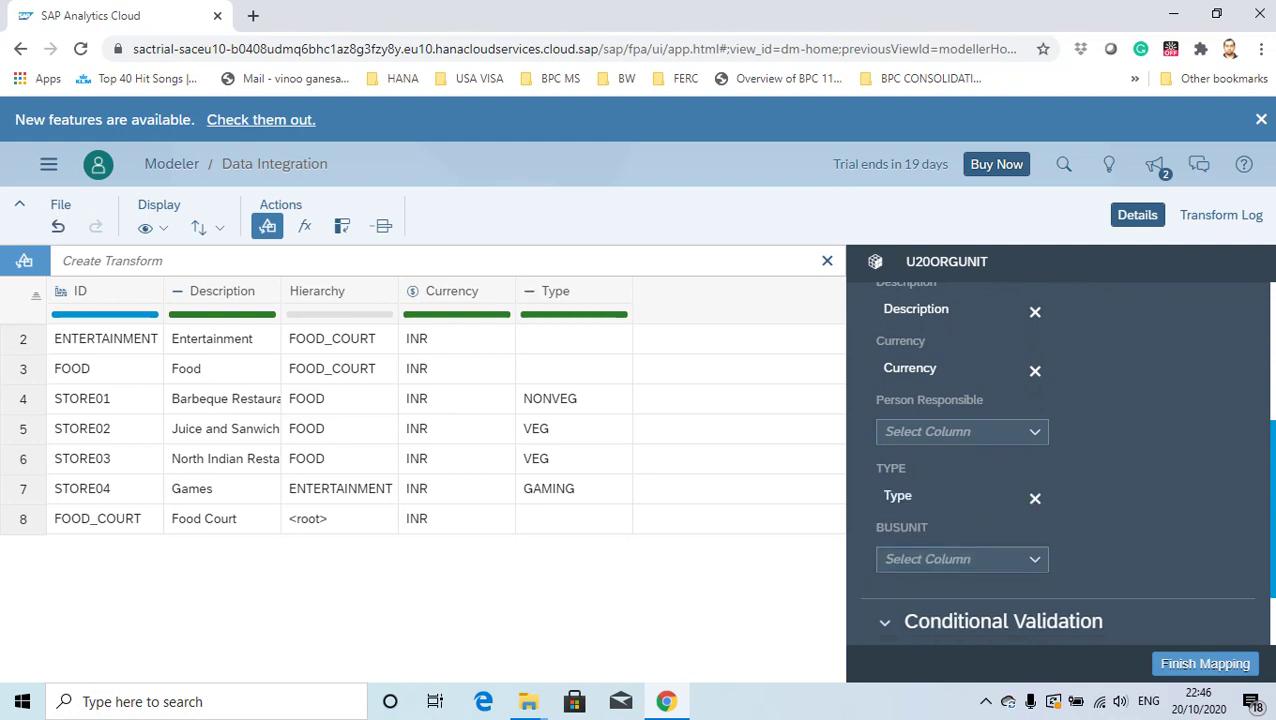
- Map the source column Hierarchy to BUSUNIT and finish the mapping to import the data into the dimension
{"action": "scroll", "coordinate": [1035, 404], "scroll_direction": "down", "scroll_amount": 2}
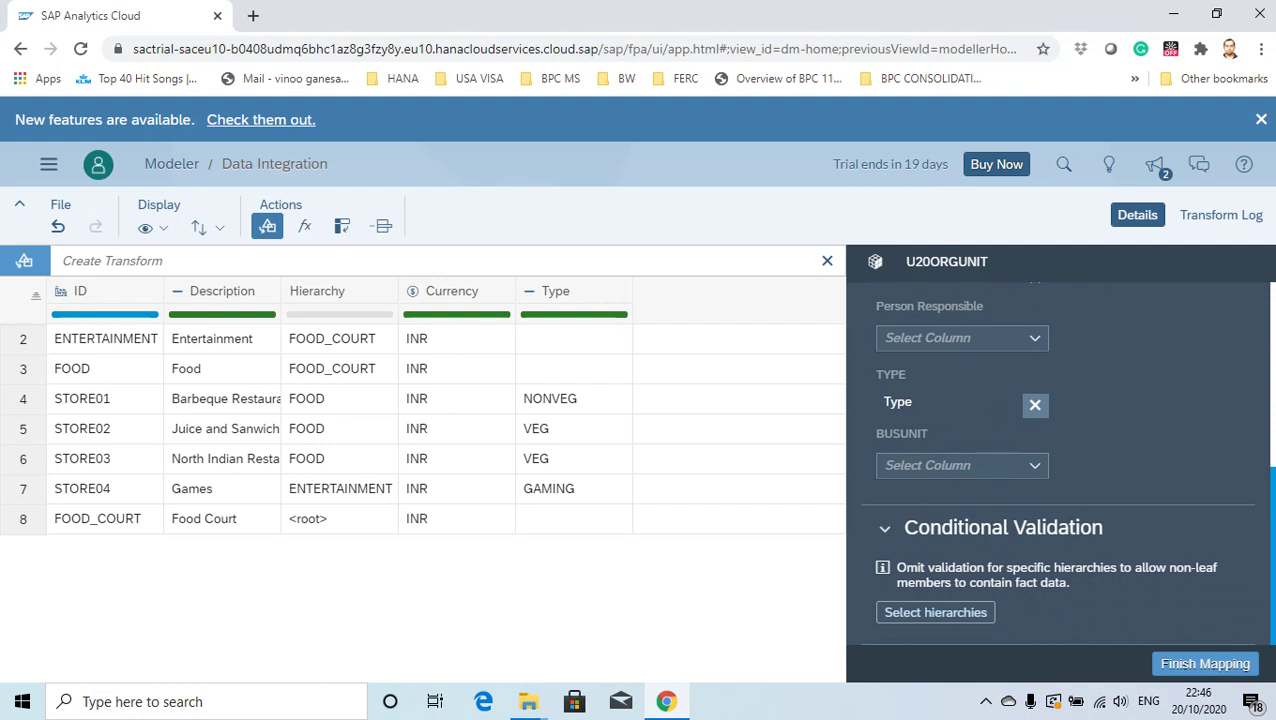
{"action": "left_click", "coordinate": [1035, 465]}
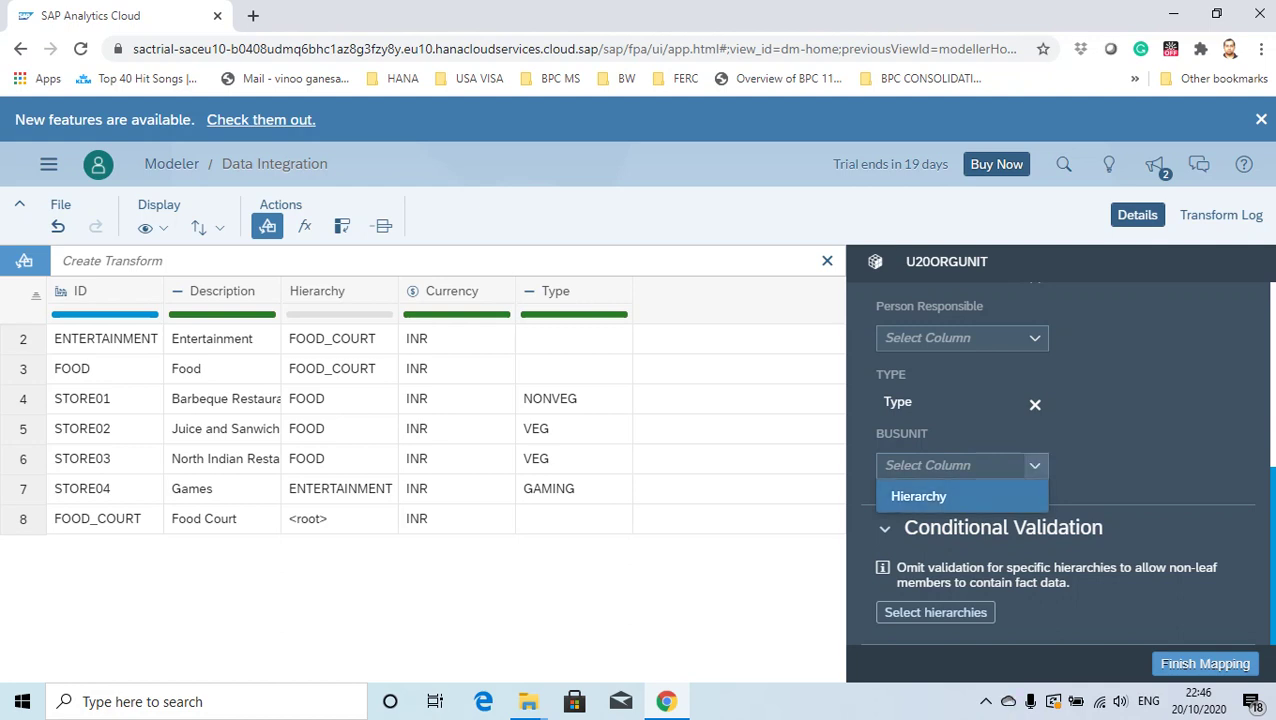
{"action": "left_click", "coordinate": [919, 497]}
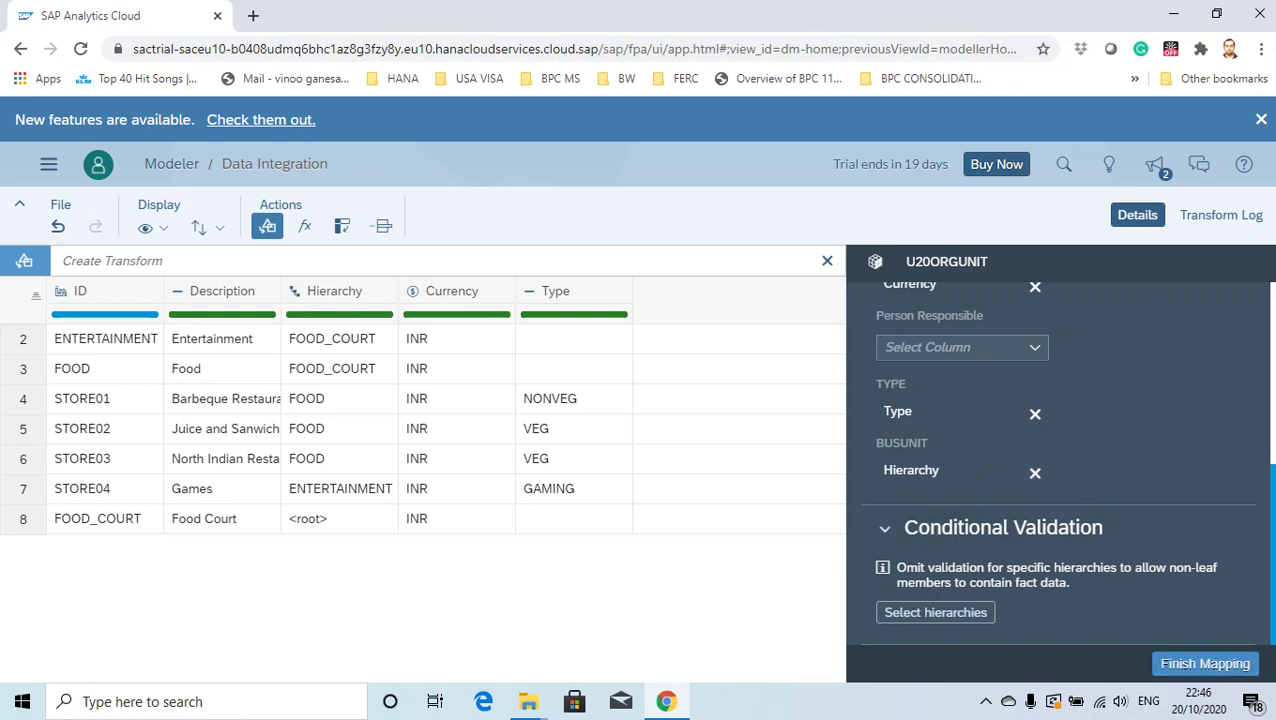
{"action": "left_click", "coordinate": [1205, 664]}
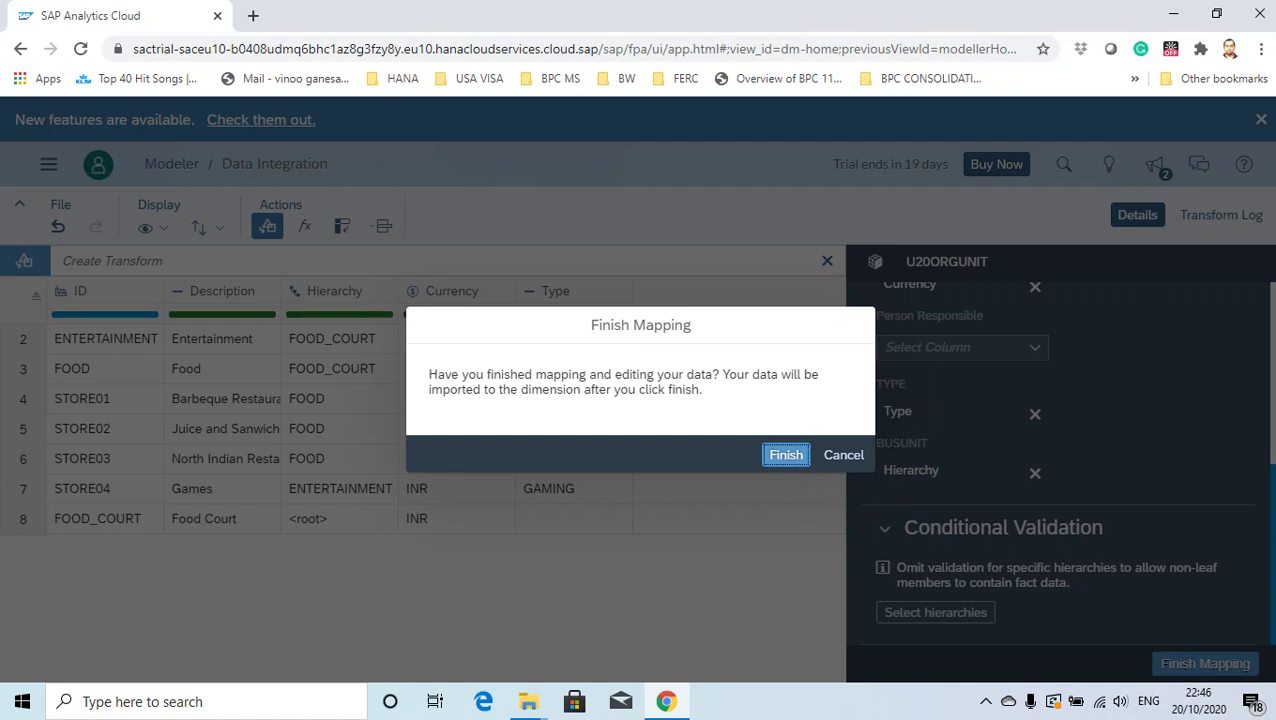
{"action": "left_click", "coordinate": [786, 455]}
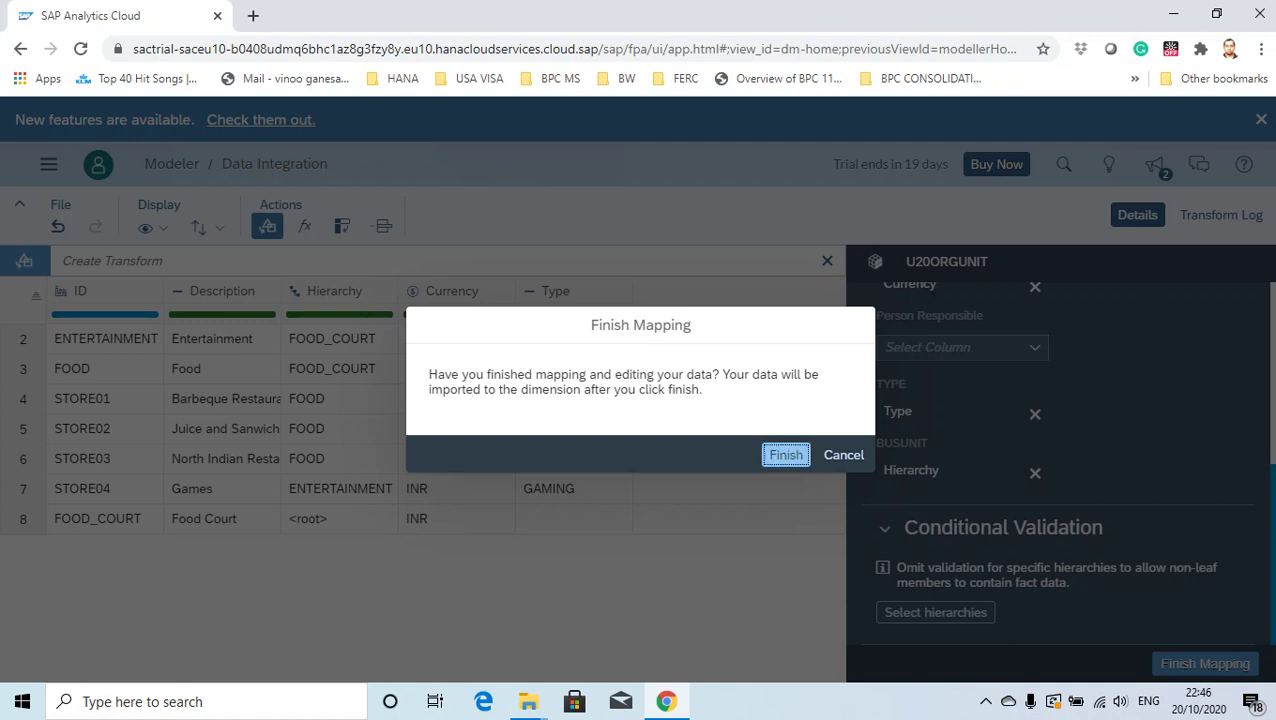
{"action": "key", "text": "Return"}
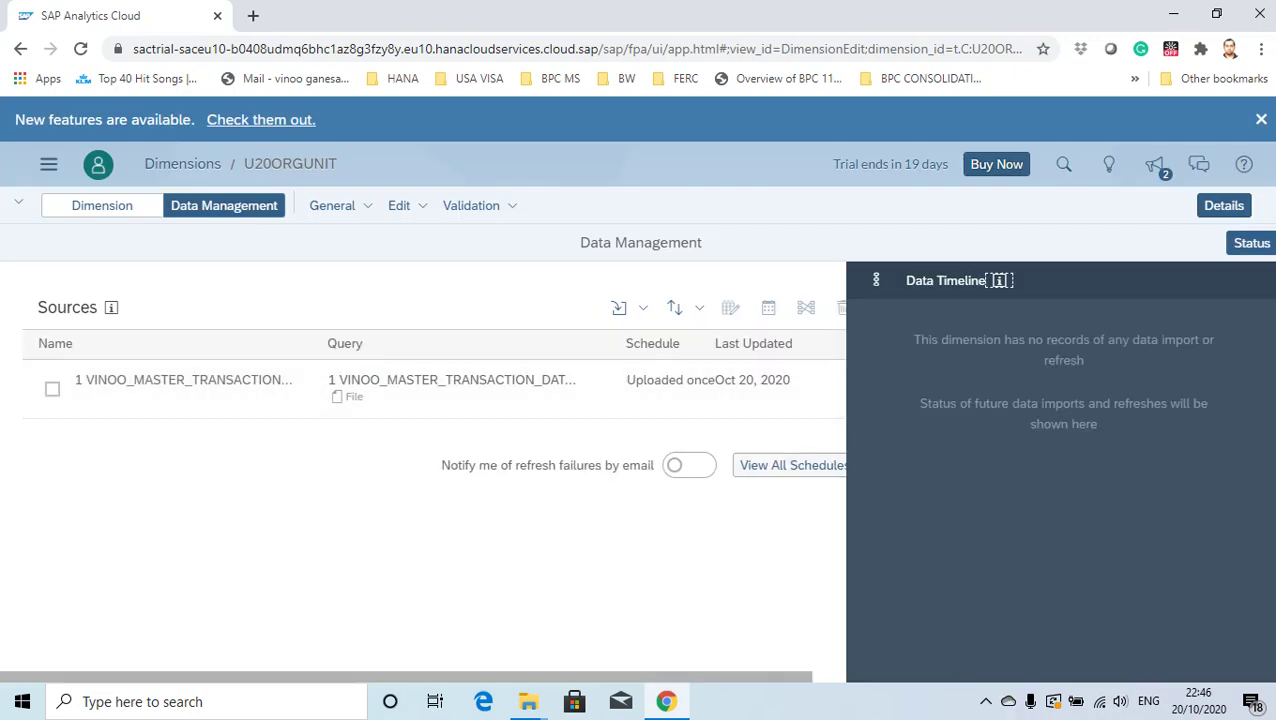
- Return to the dimension's member table and examine the imported members along with the dimension settings
{"action": "left_click", "coordinate": [102, 205]}
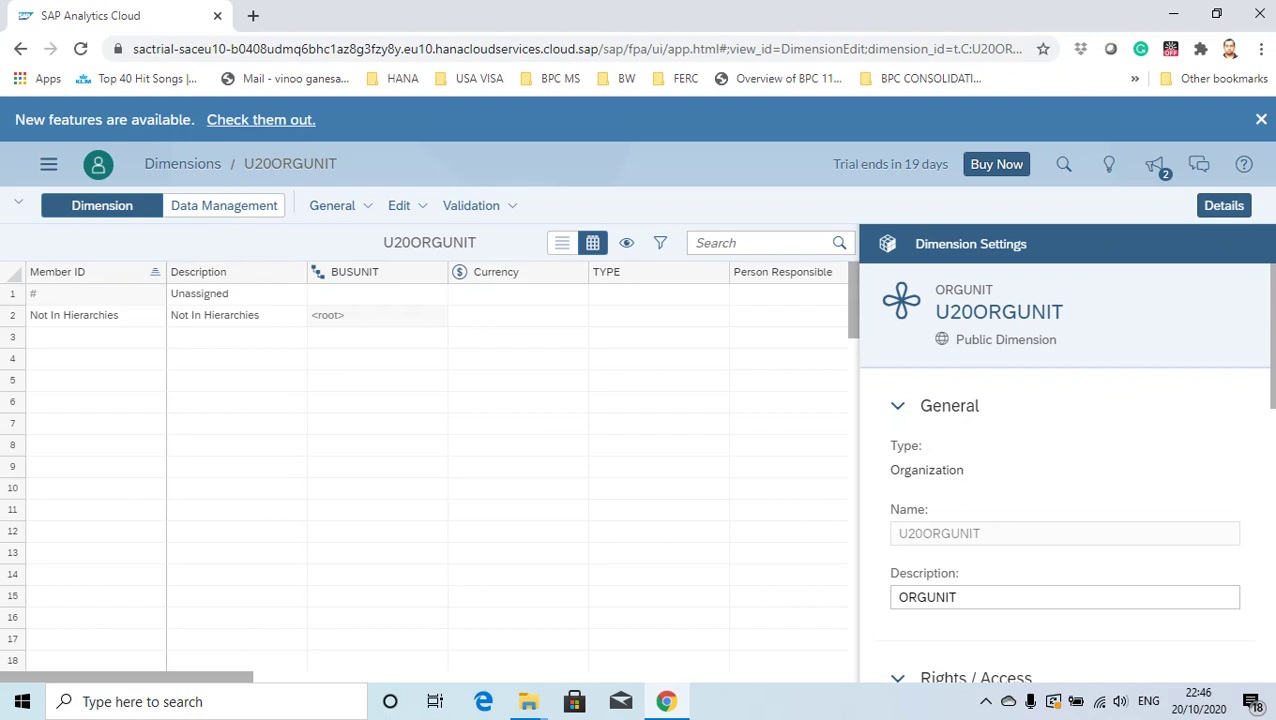
{"action": "scroll", "coordinate": [1065, 503], "scroll_direction": "down", "scroll_amount": 1}
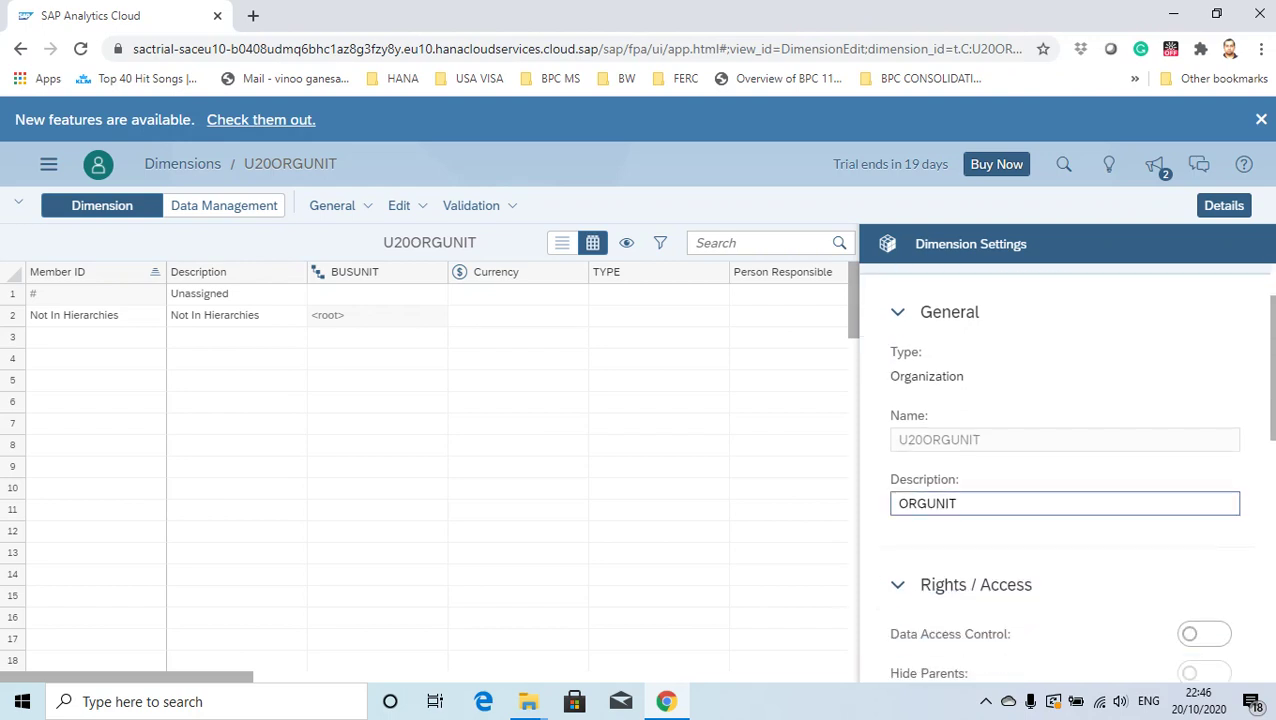
{"action": "scroll", "coordinate": [1066, 470], "scroll_direction": "down", "scroll_amount": 4}
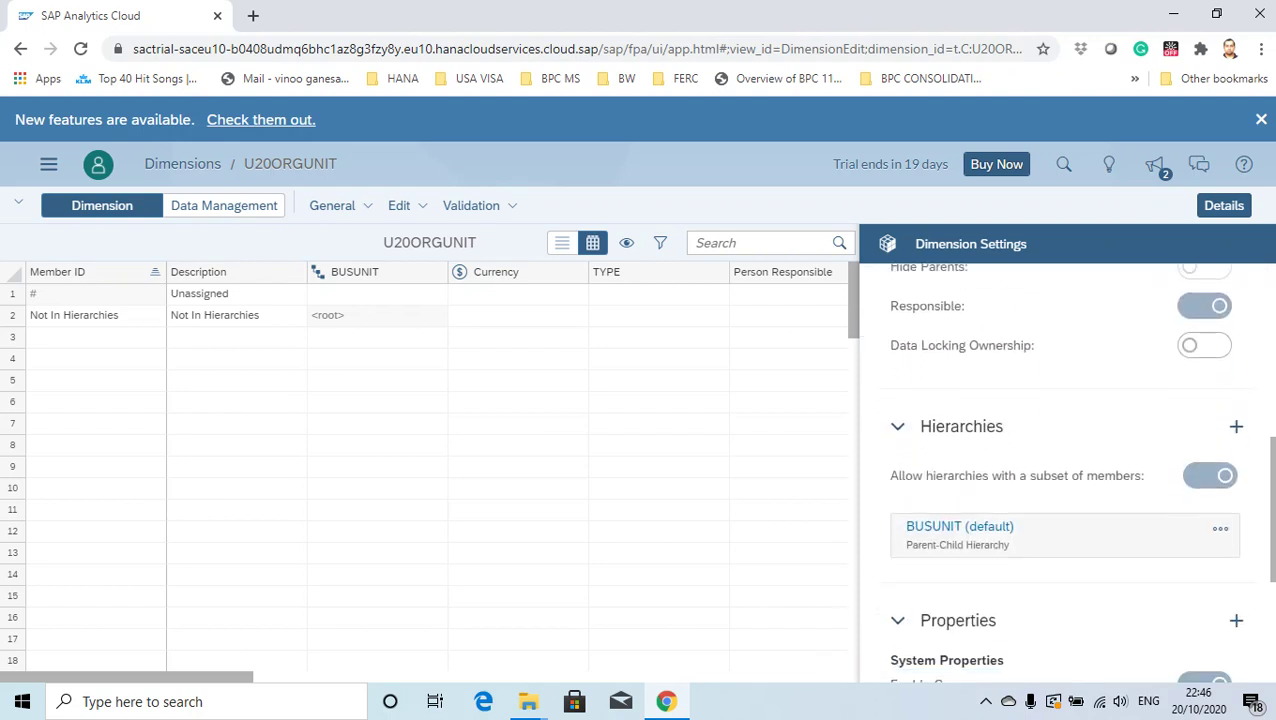
{"action": "scroll", "coordinate": [1066, 470], "scroll_direction": "down", "scroll_amount": 3}
{"action": "scroll", "coordinate": [1066, 470], "scroll_direction": "up", "scroll_amount": 6}
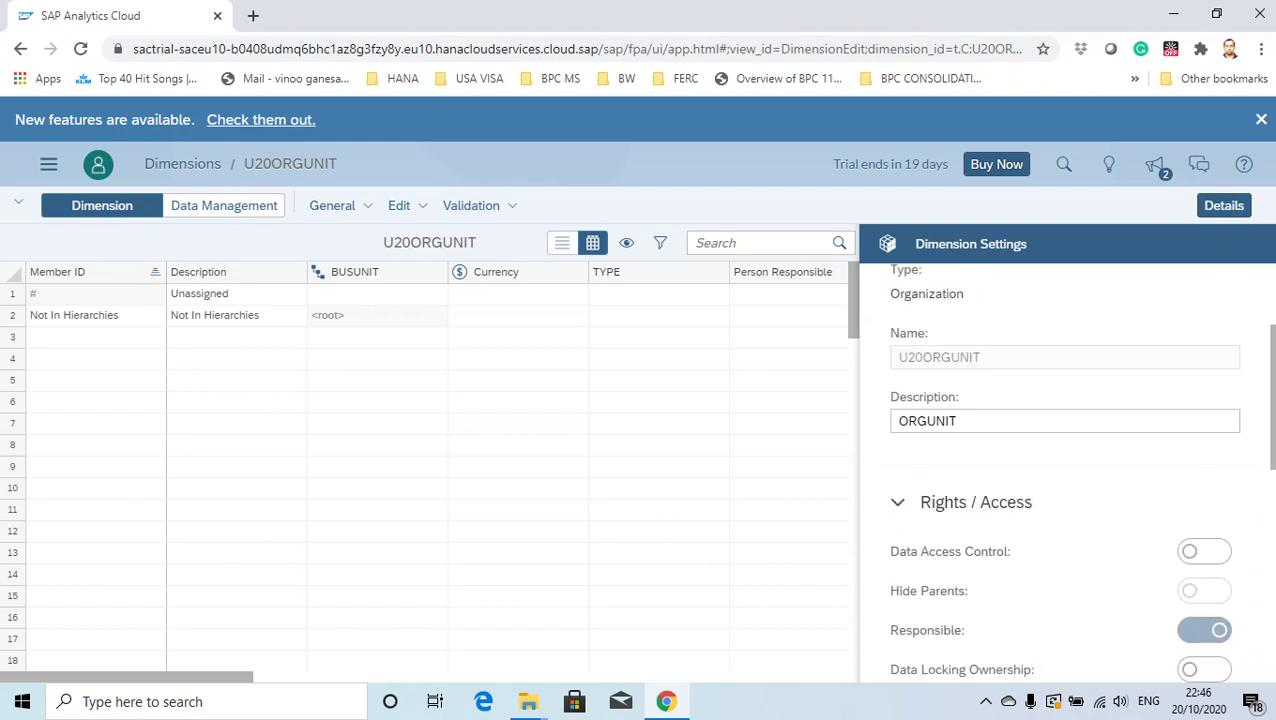
{"action": "scroll", "coordinate": [1066, 470], "scroll_direction": "up", "scroll_amount": 2}
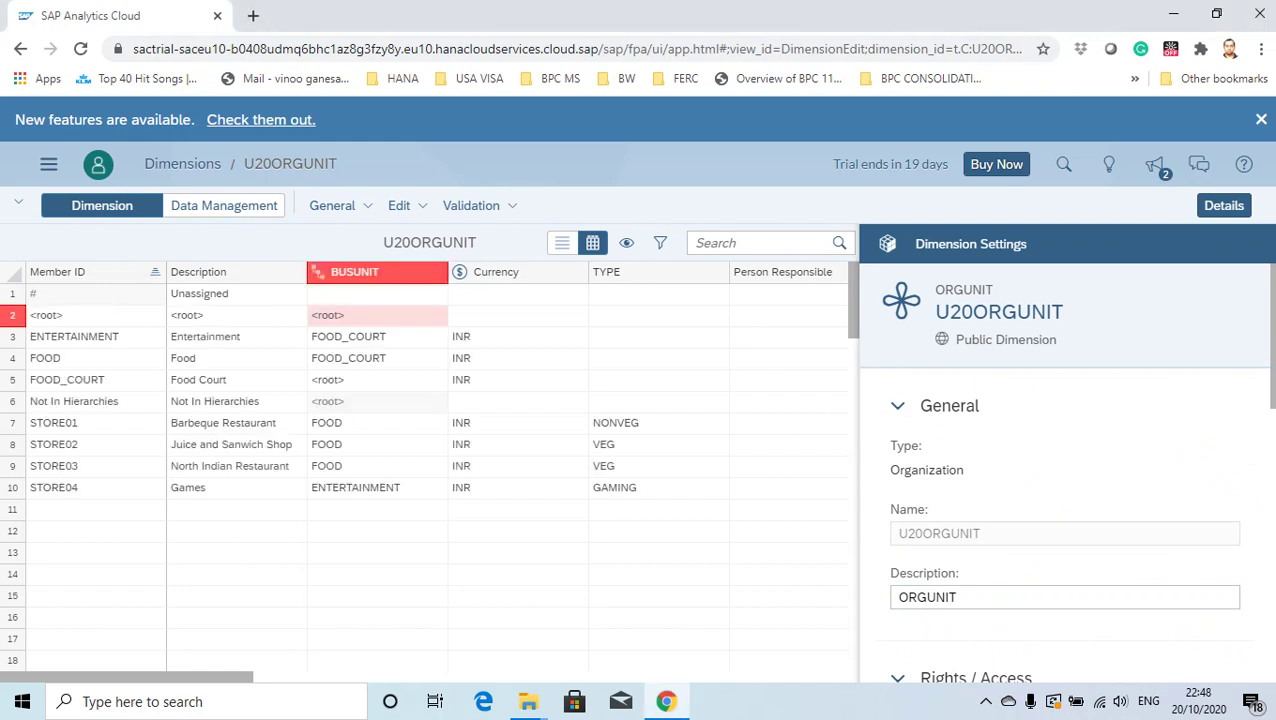
{"action": "scroll", "coordinate": [1067, 470], "scroll_direction": "down", "scroll_amount": 2}
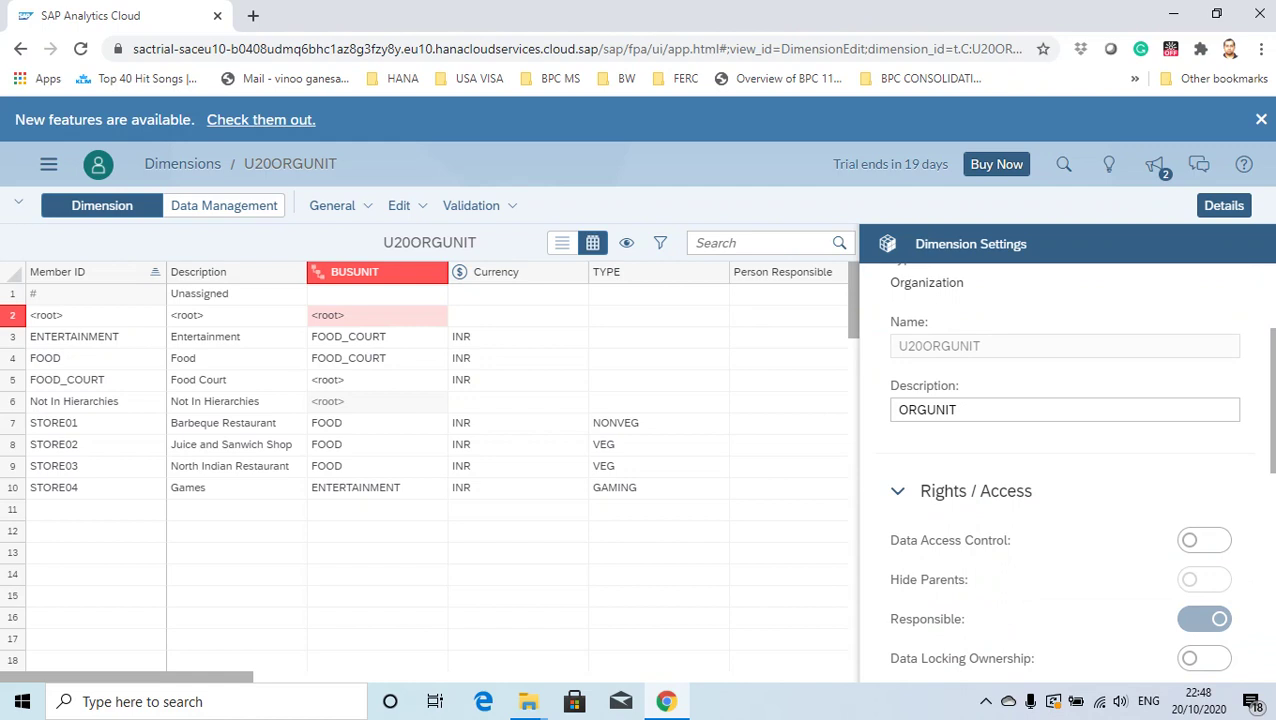
{"action": "left_click", "coordinate": [377, 532]}
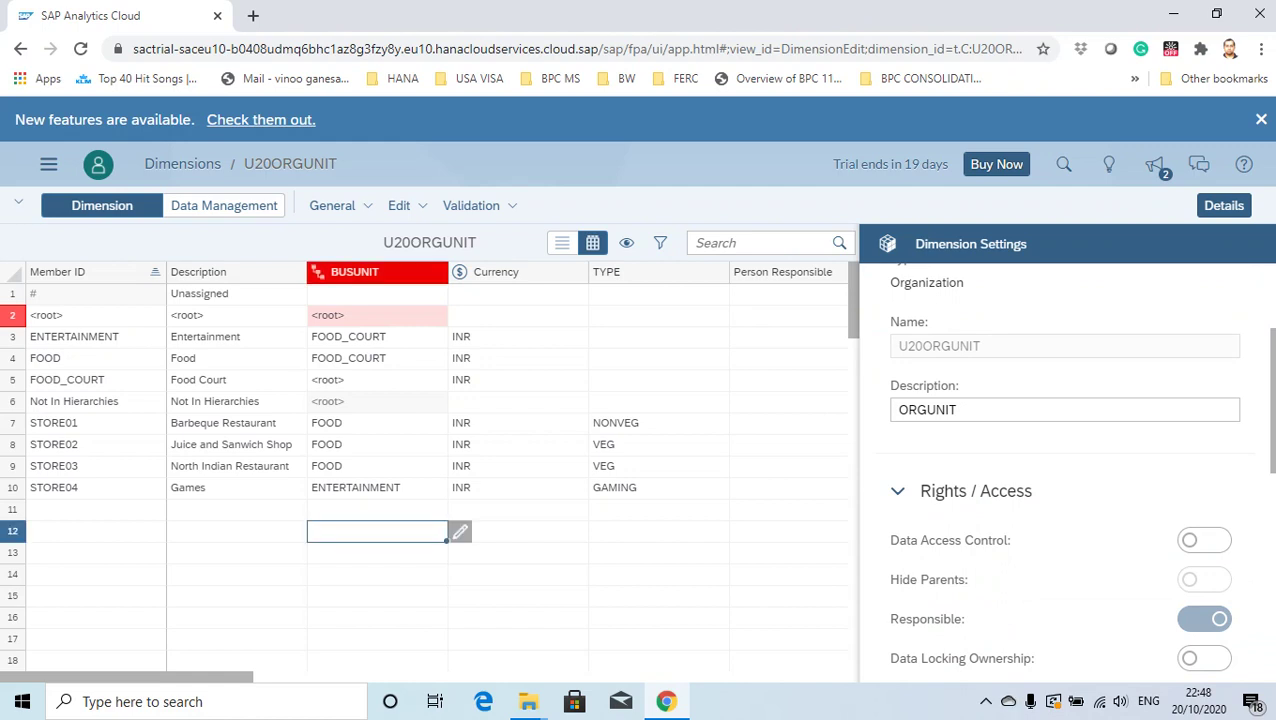
- Clear the BUSUNIT parent value of the <root> member and save the dimension
{"action": "left_click", "coordinate": [377, 316]}
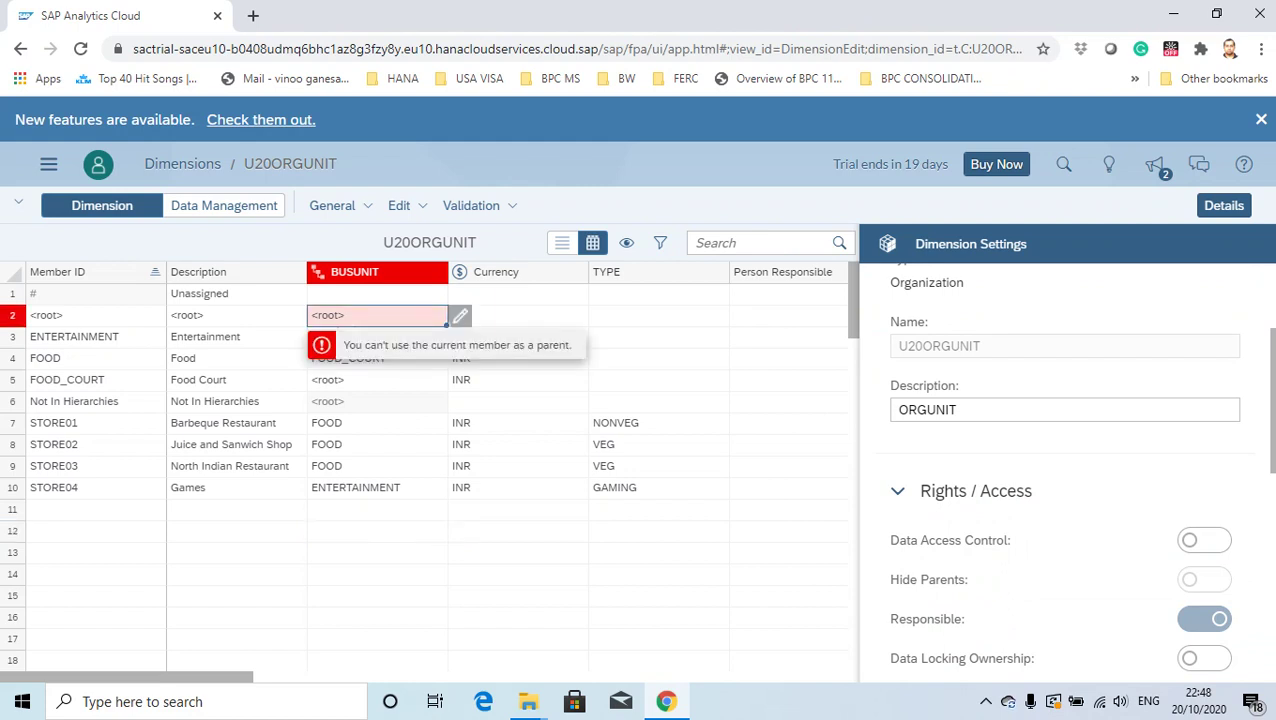
{"action": "key", "text": "Delete"}
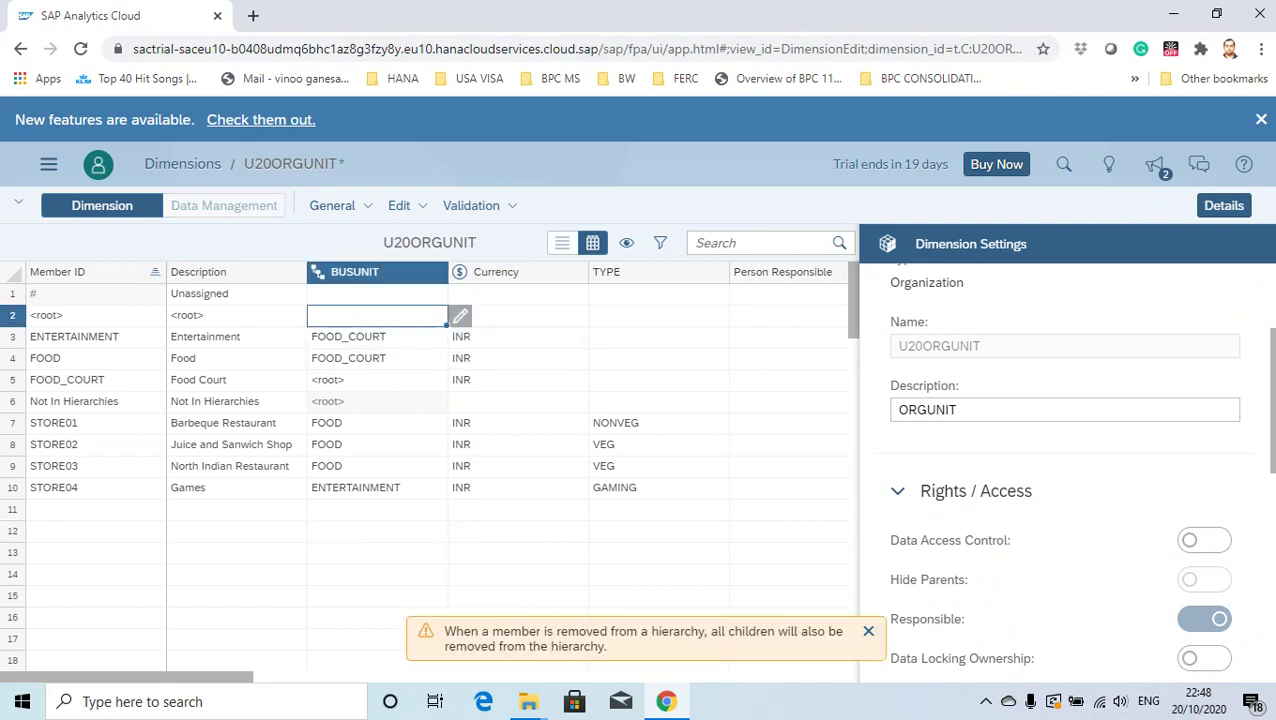
{"action": "left_click", "coordinate": [785, 358]}
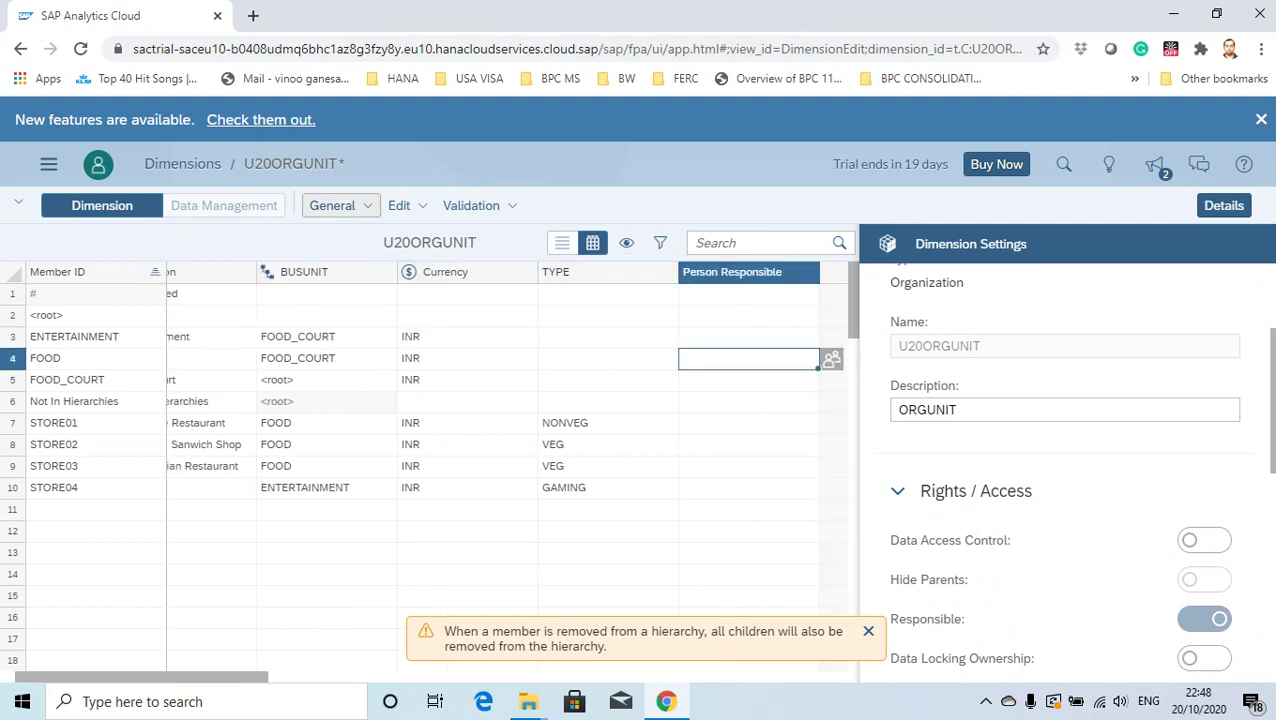
{"action": "left_click", "coordinate": [332, 205]}
{"action": "left_click", "coordinate": [346, 233]}
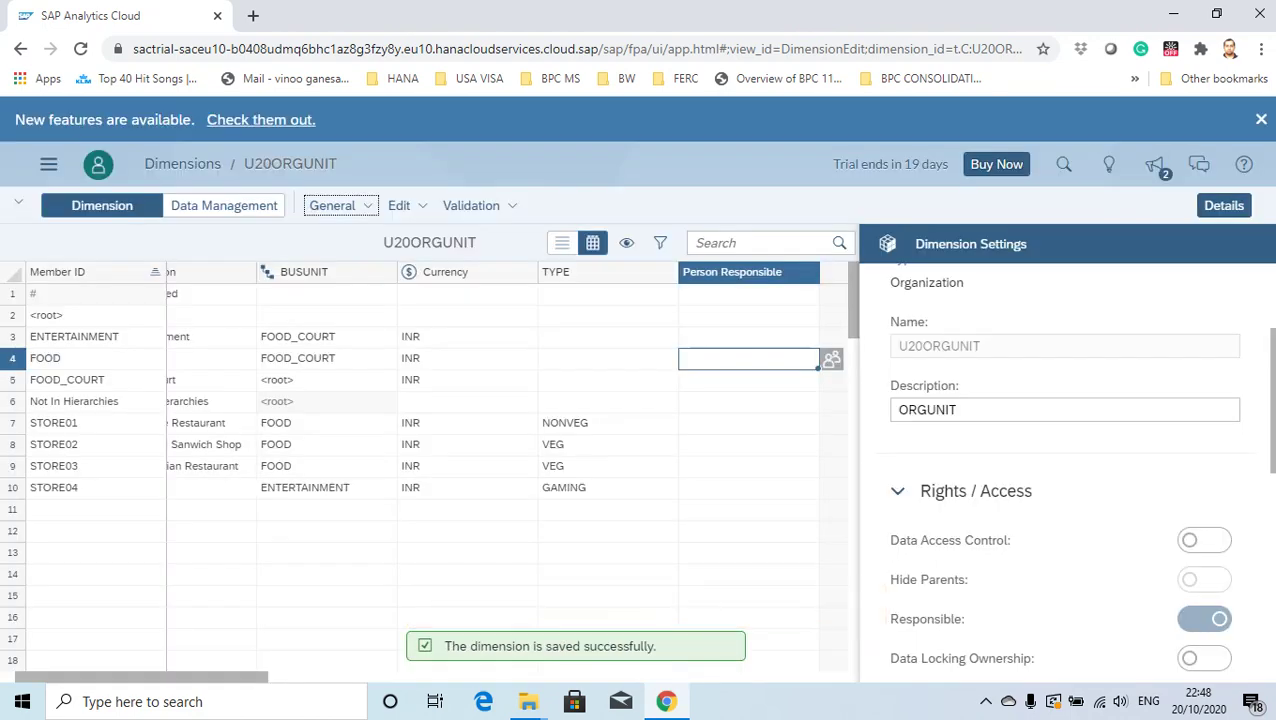
{"action": "left_click", "coordinate": [748, 553]}
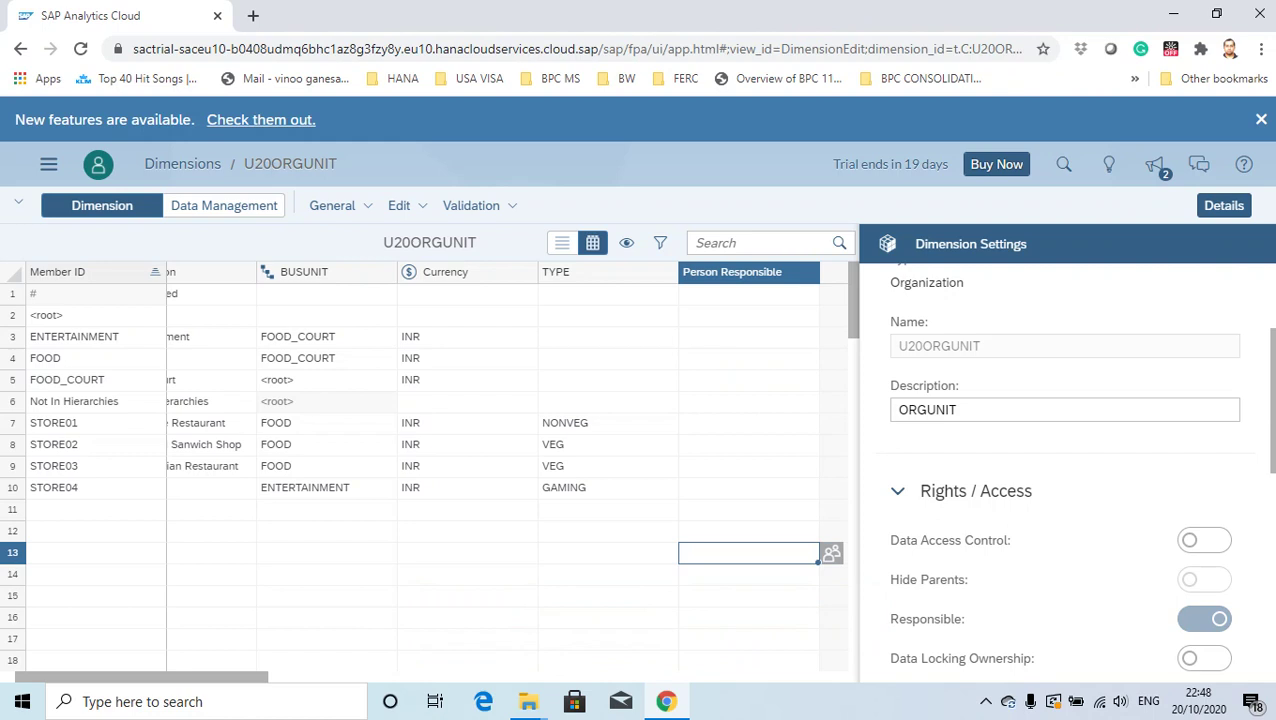